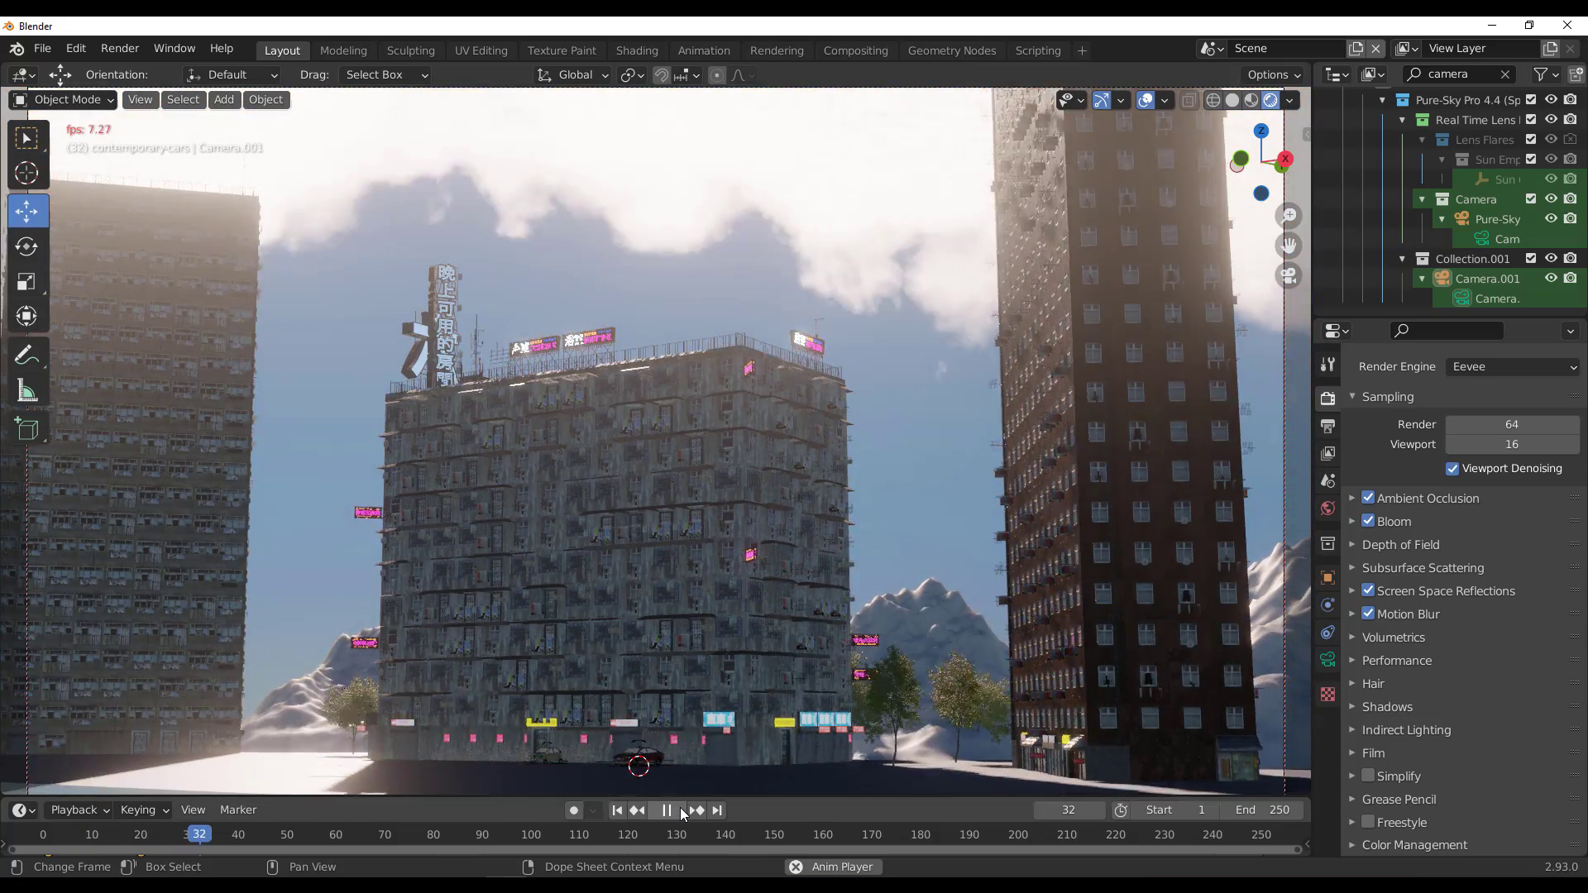
Step: Play and pause the city scene's animation to preview the moving sky, and view the Pure-Sky product page
click(683, 811)
click(678, 811)
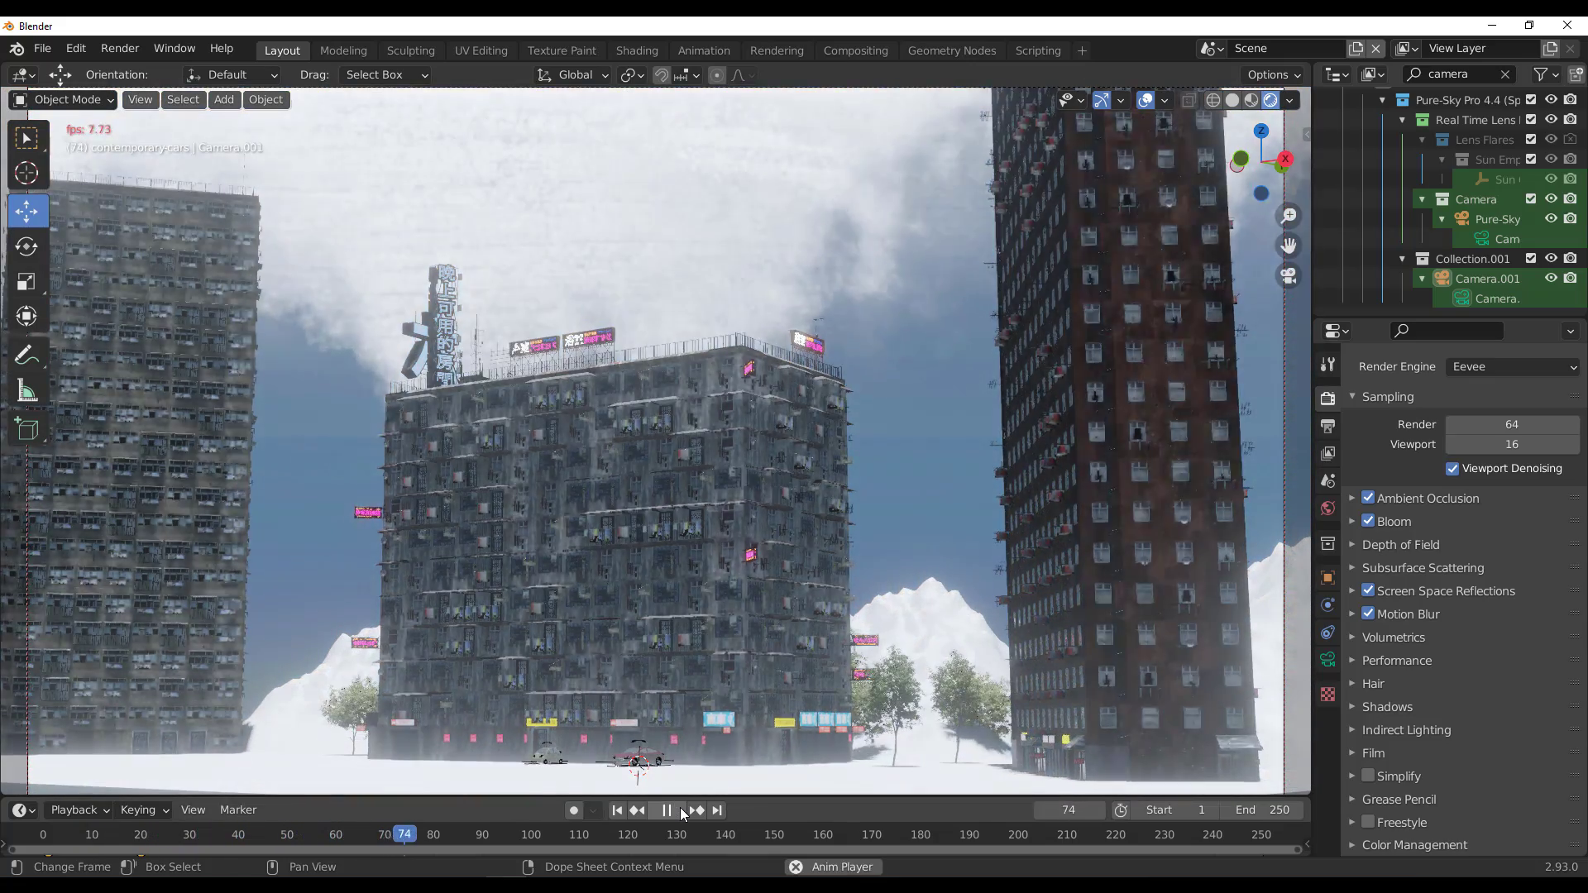
click(677, 811)
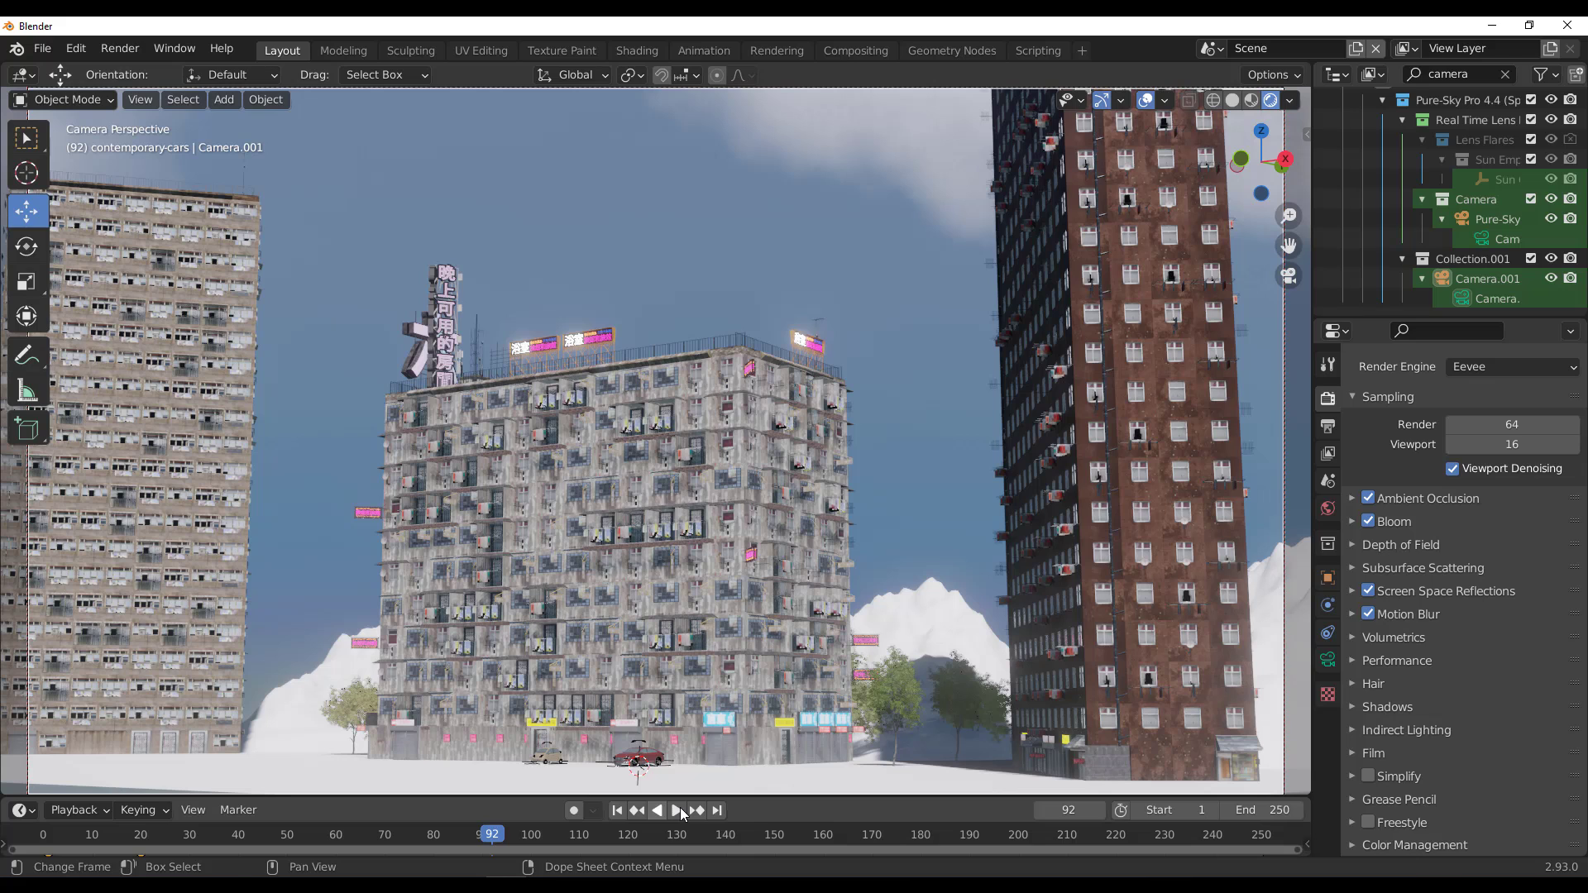
click(677, 811)
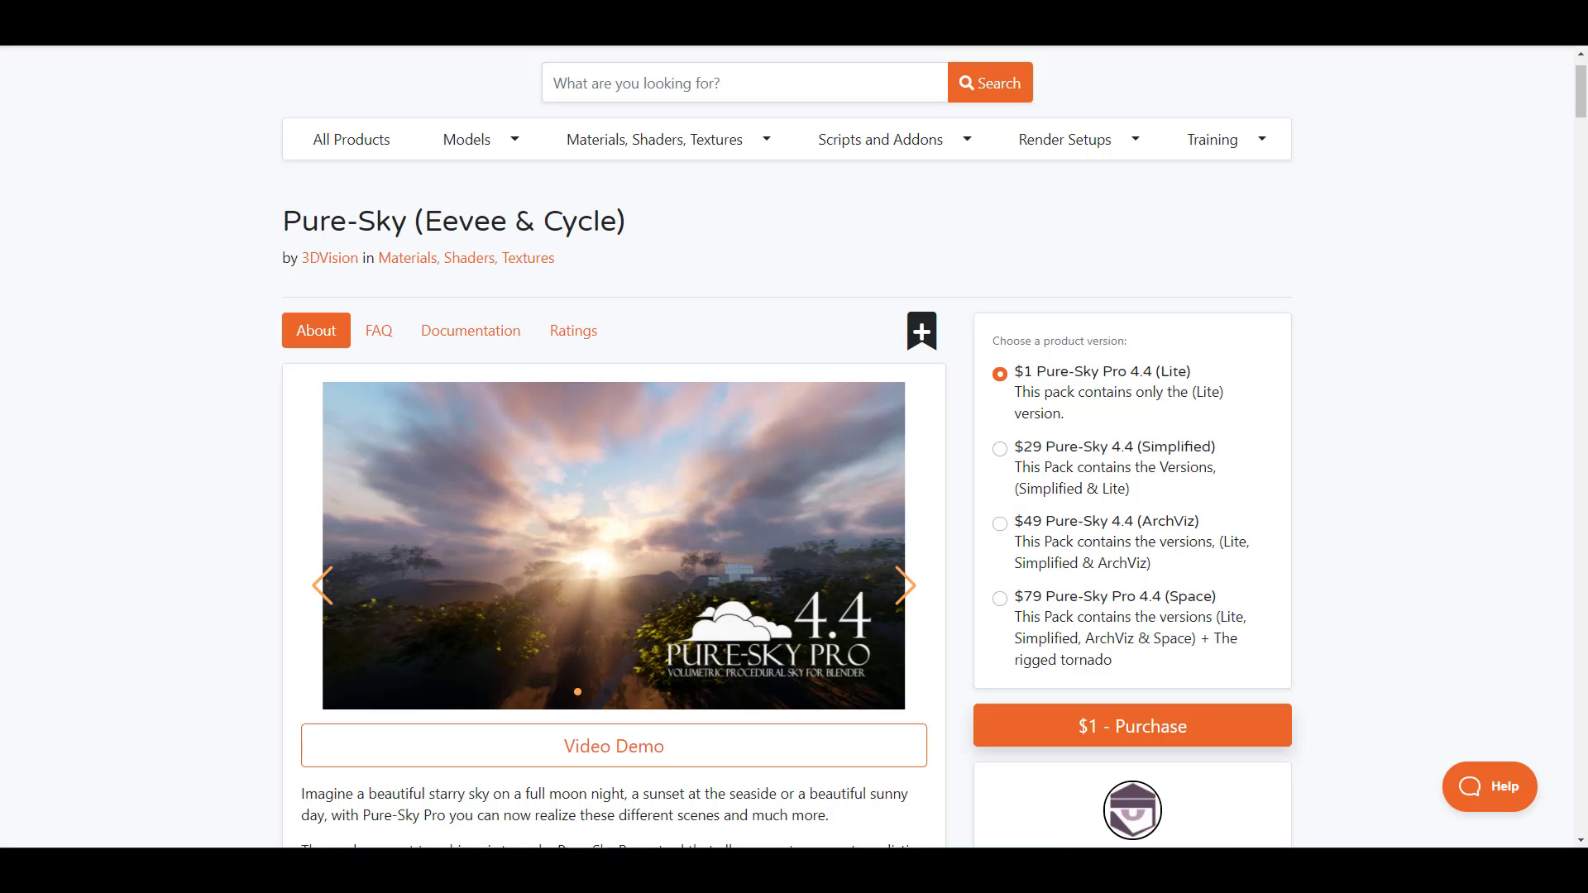
middle_click(1366, 364)
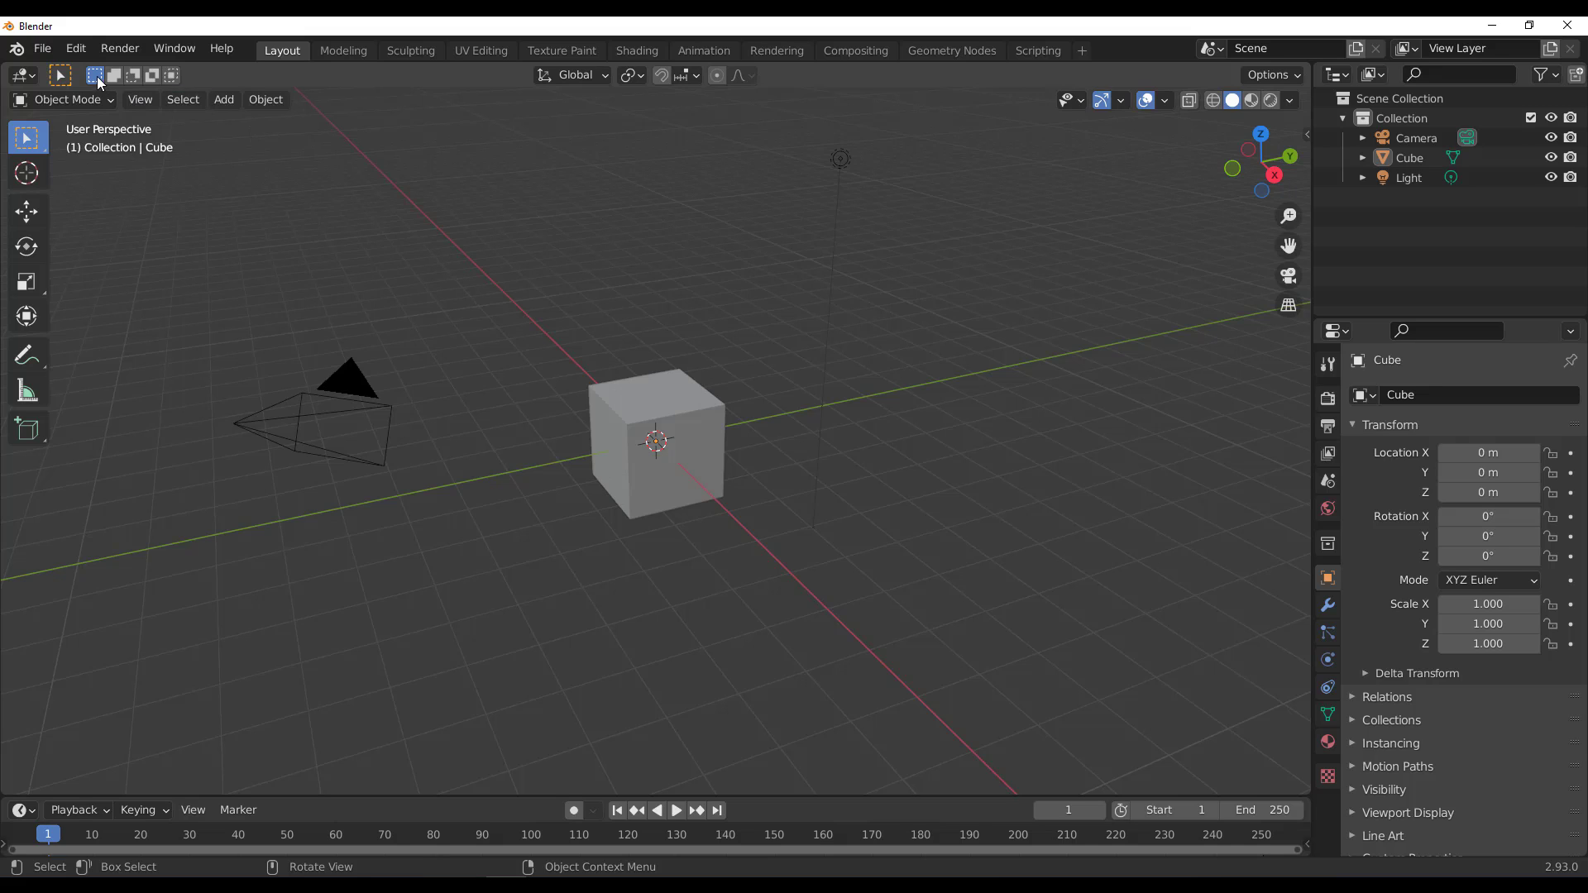
Step: Show the PureSky Space add-on controls, collapse the scene's collections and activate Pure-Sky Pro 4.4 Space
click(75, 48)
click(161, 328)
key(n)
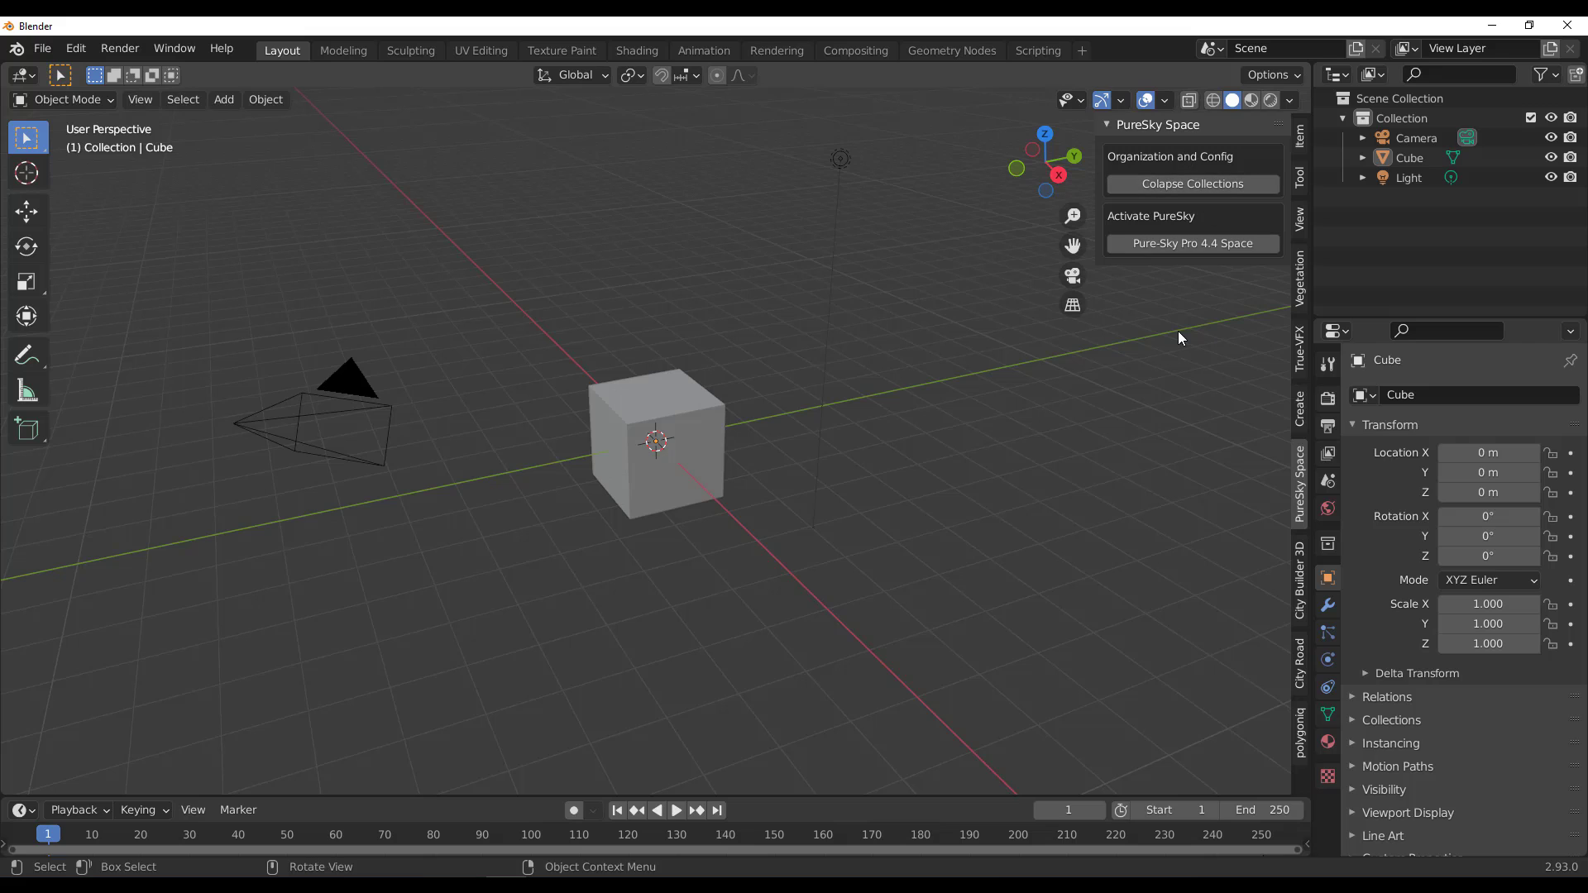
click(1193, 183)
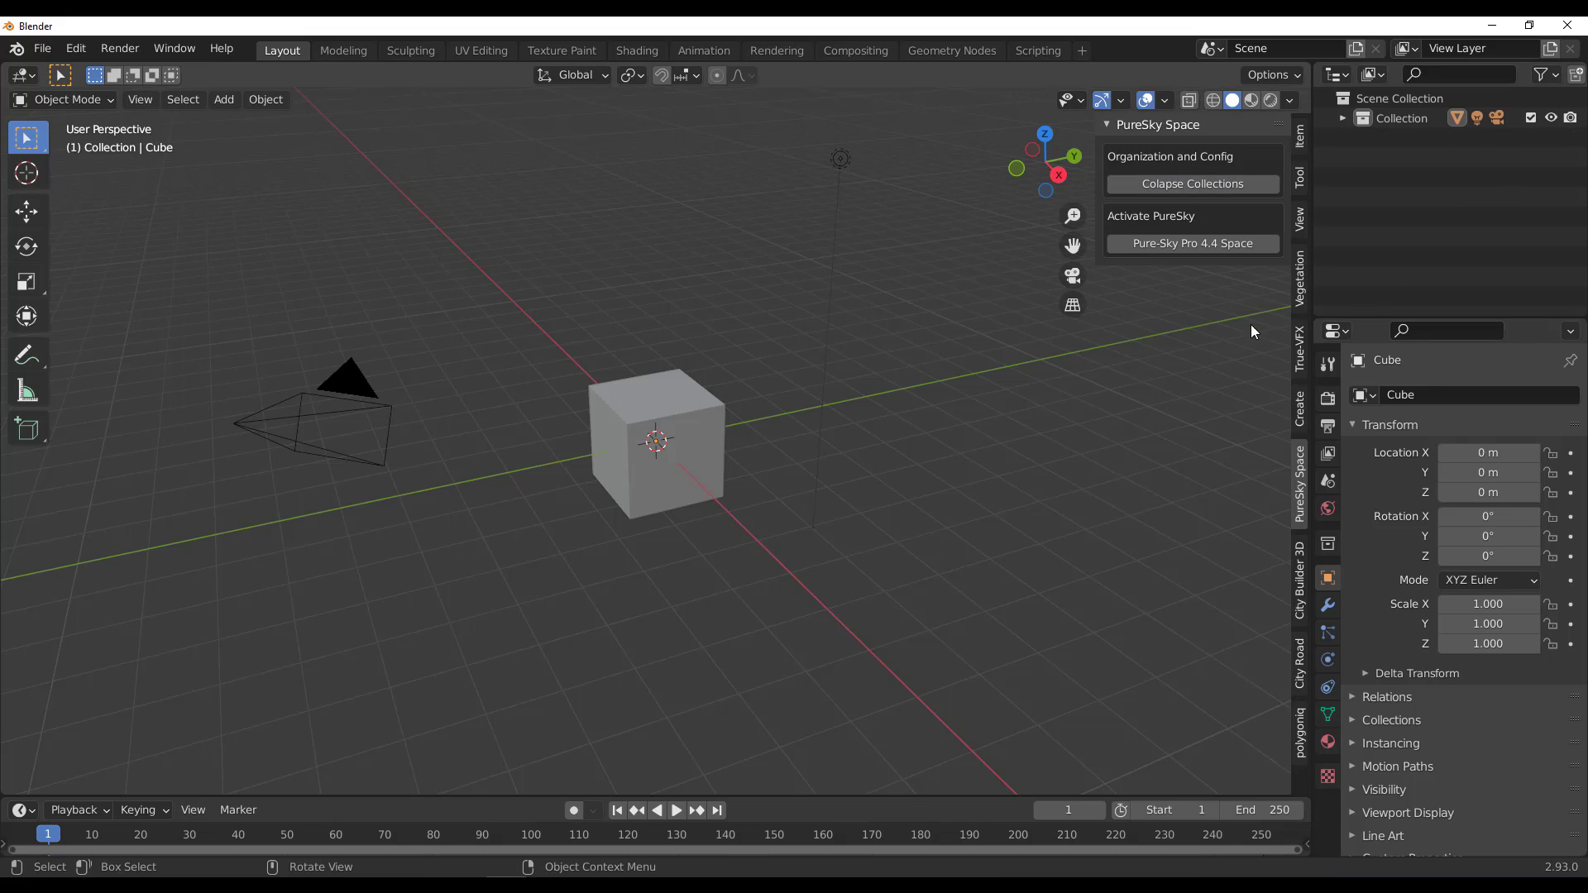
click(1228, 248)
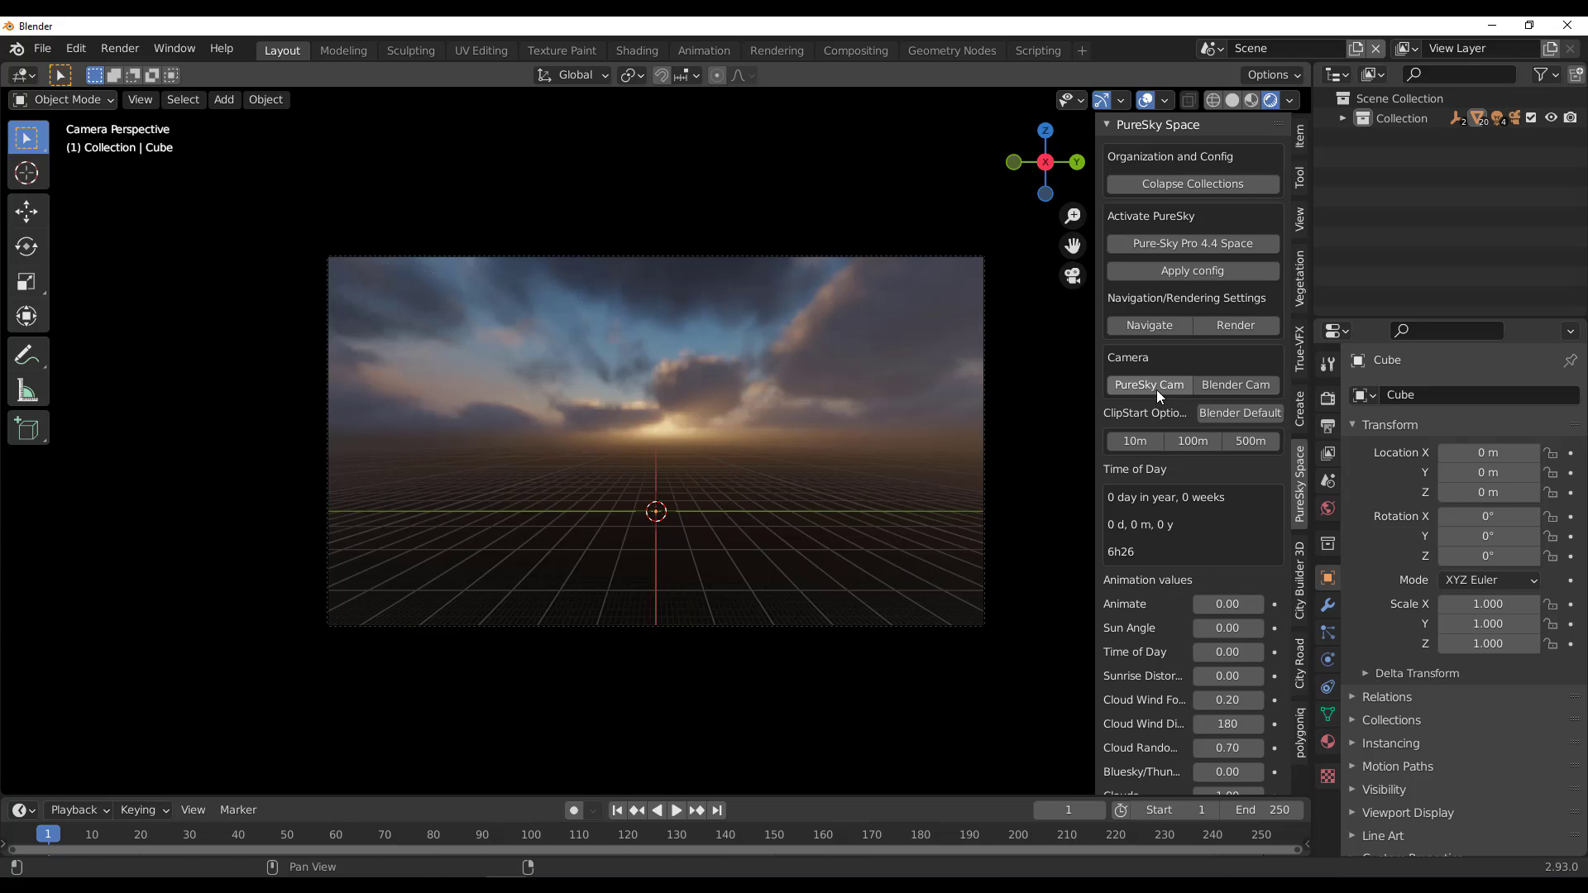
Step: View the scene through the Blender camera and return to the PureSky camera
click(1238, 384)
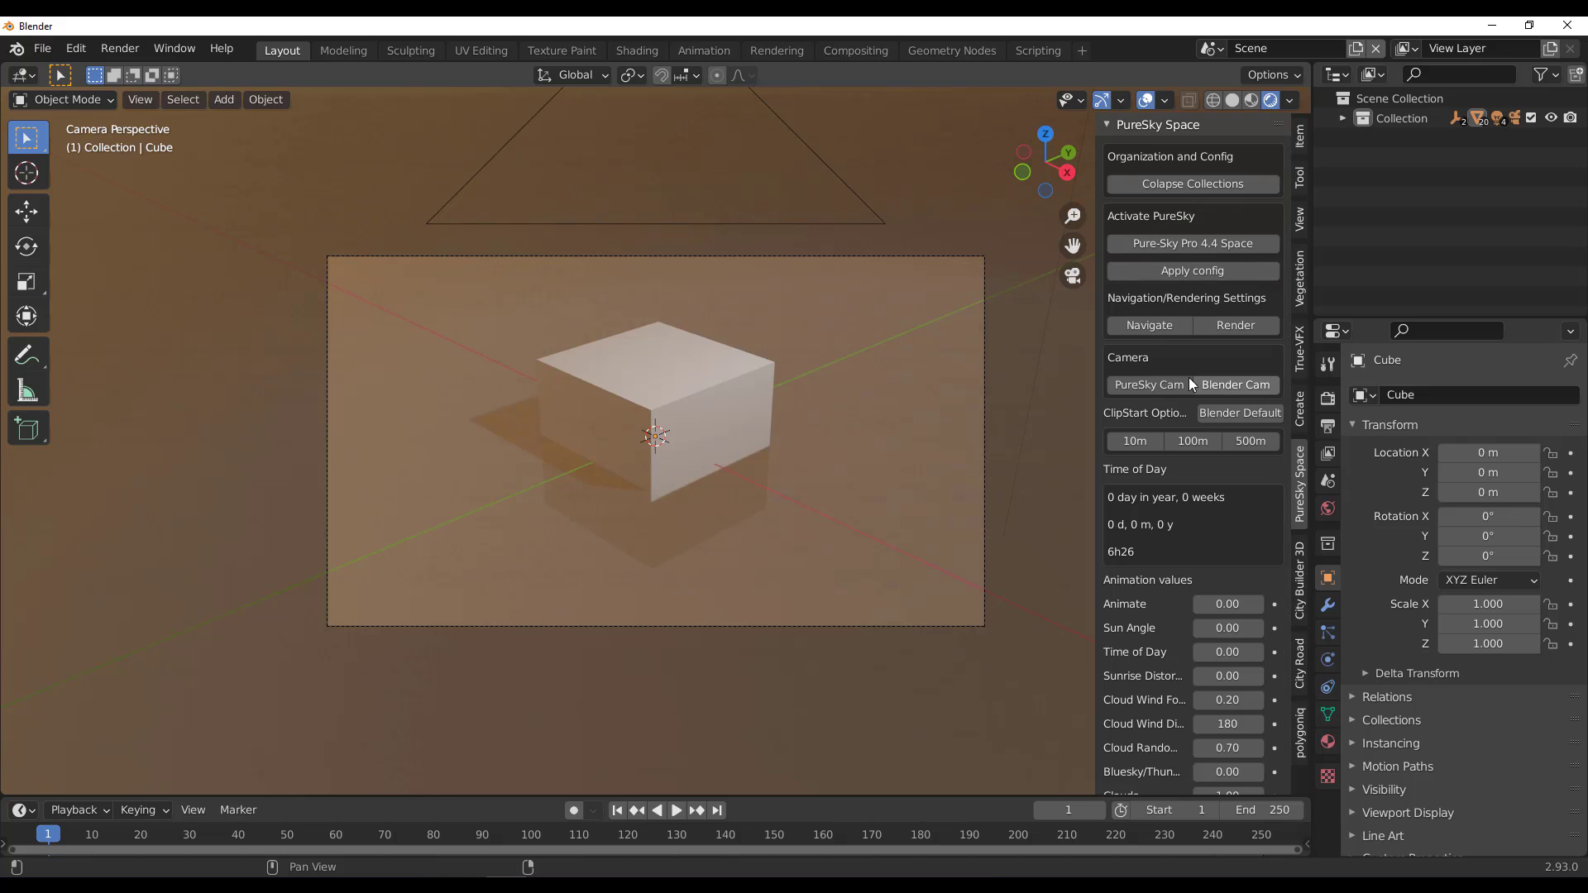
click(1160, 384)
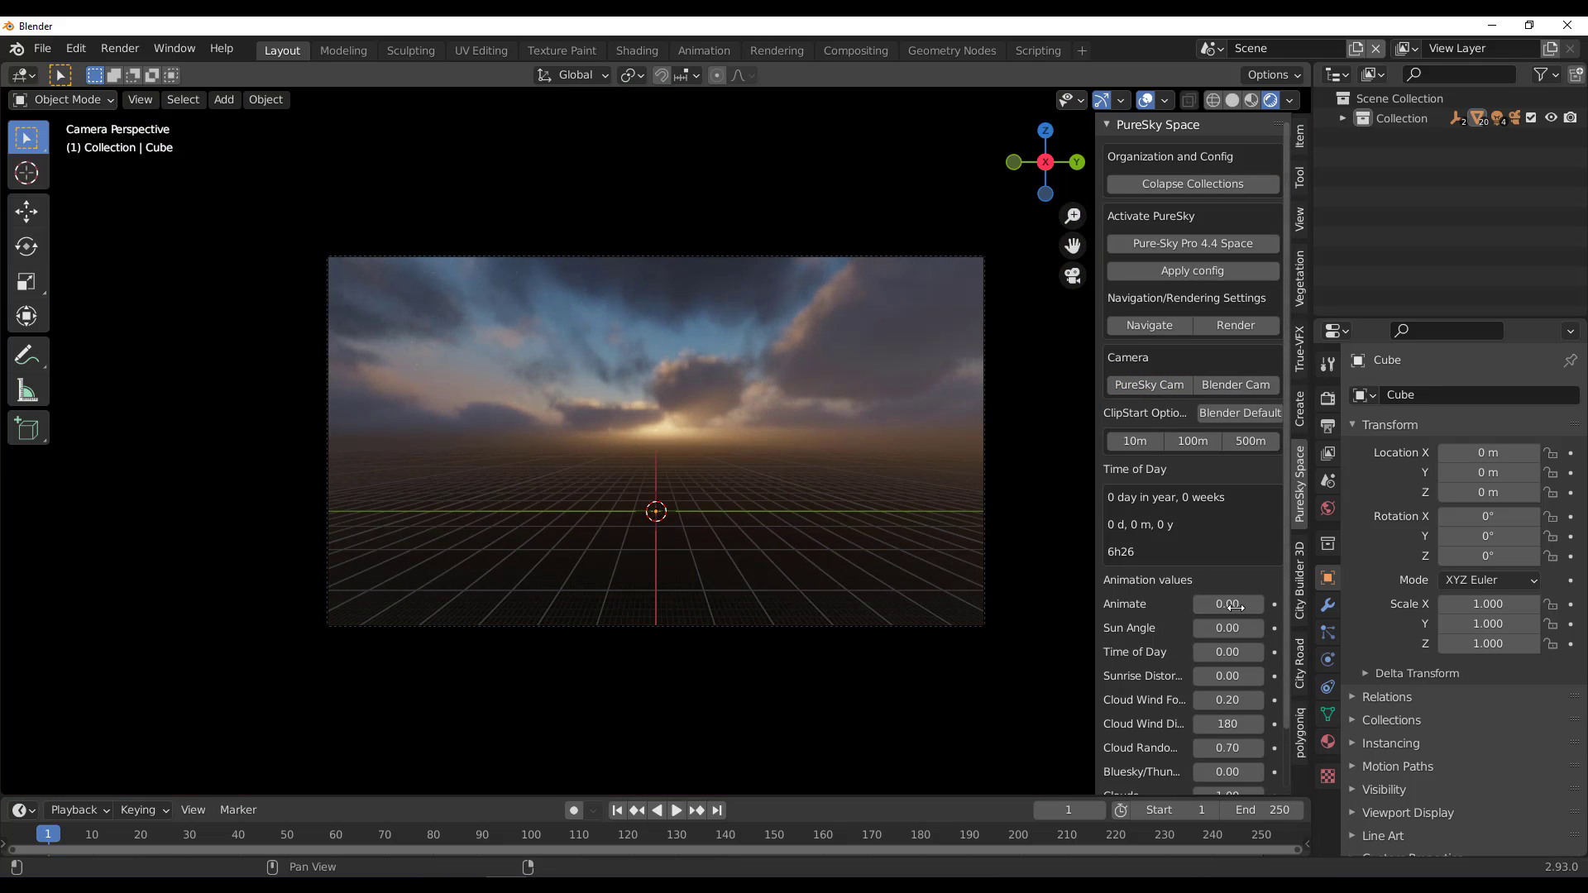
Step: Try out Sun Angle and Time of Day in the enlarged camera view, raising Time of Day to 8.61 and resetting it to 0
scroll(1188, 524, down, 2)
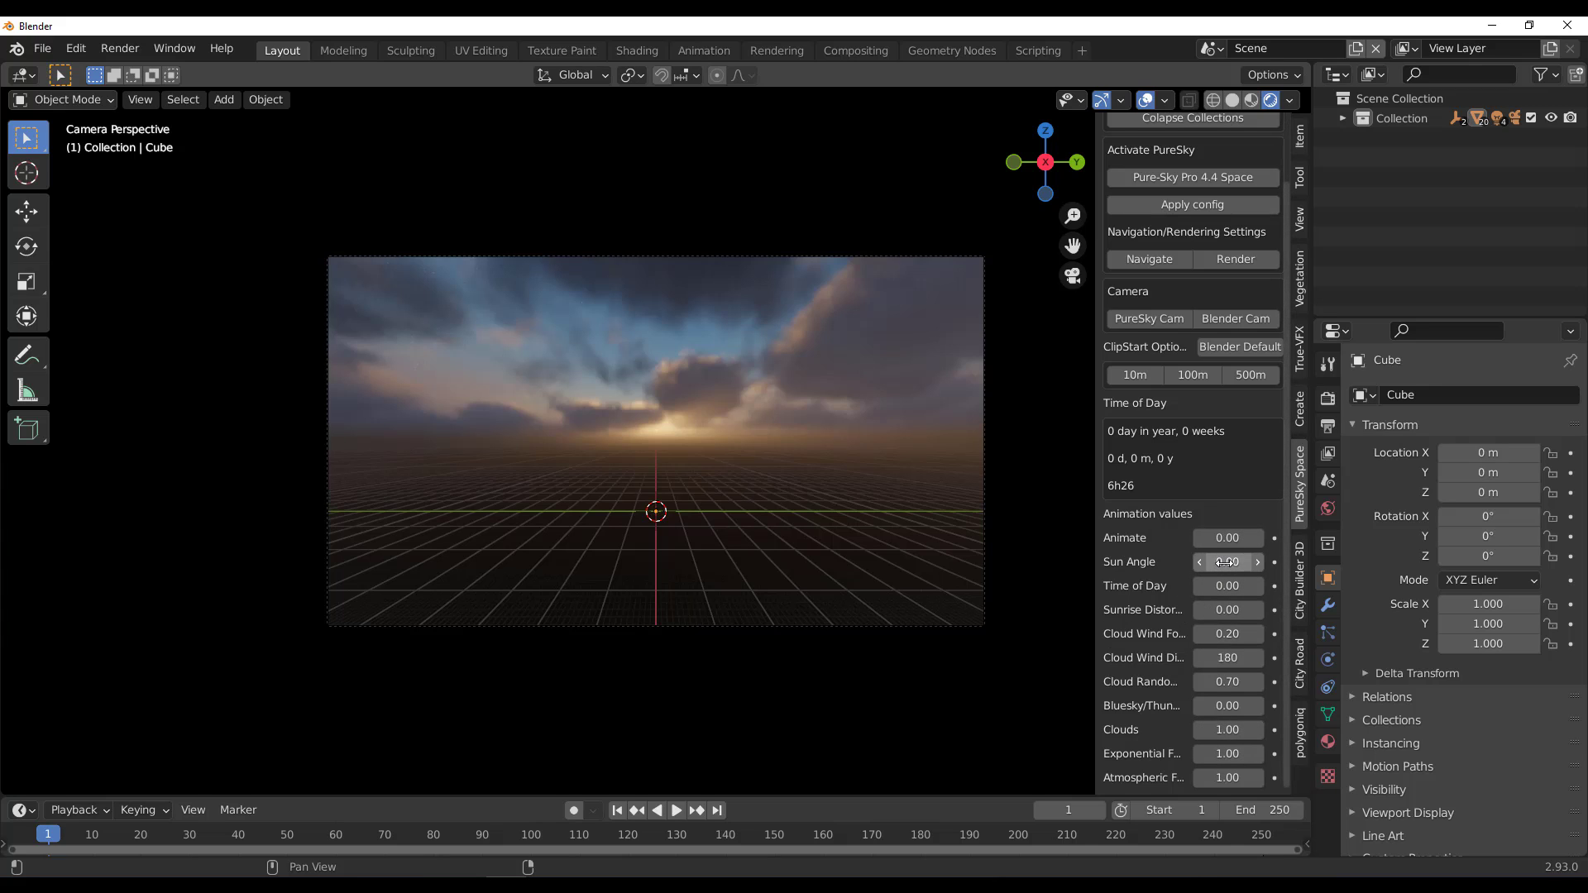
mouse_move(1226, 561)
mouse_down()
mouse_move(1169, 562)
mouse_move(1267, 562)
mouse_move(1253, 561)
mouse_up()
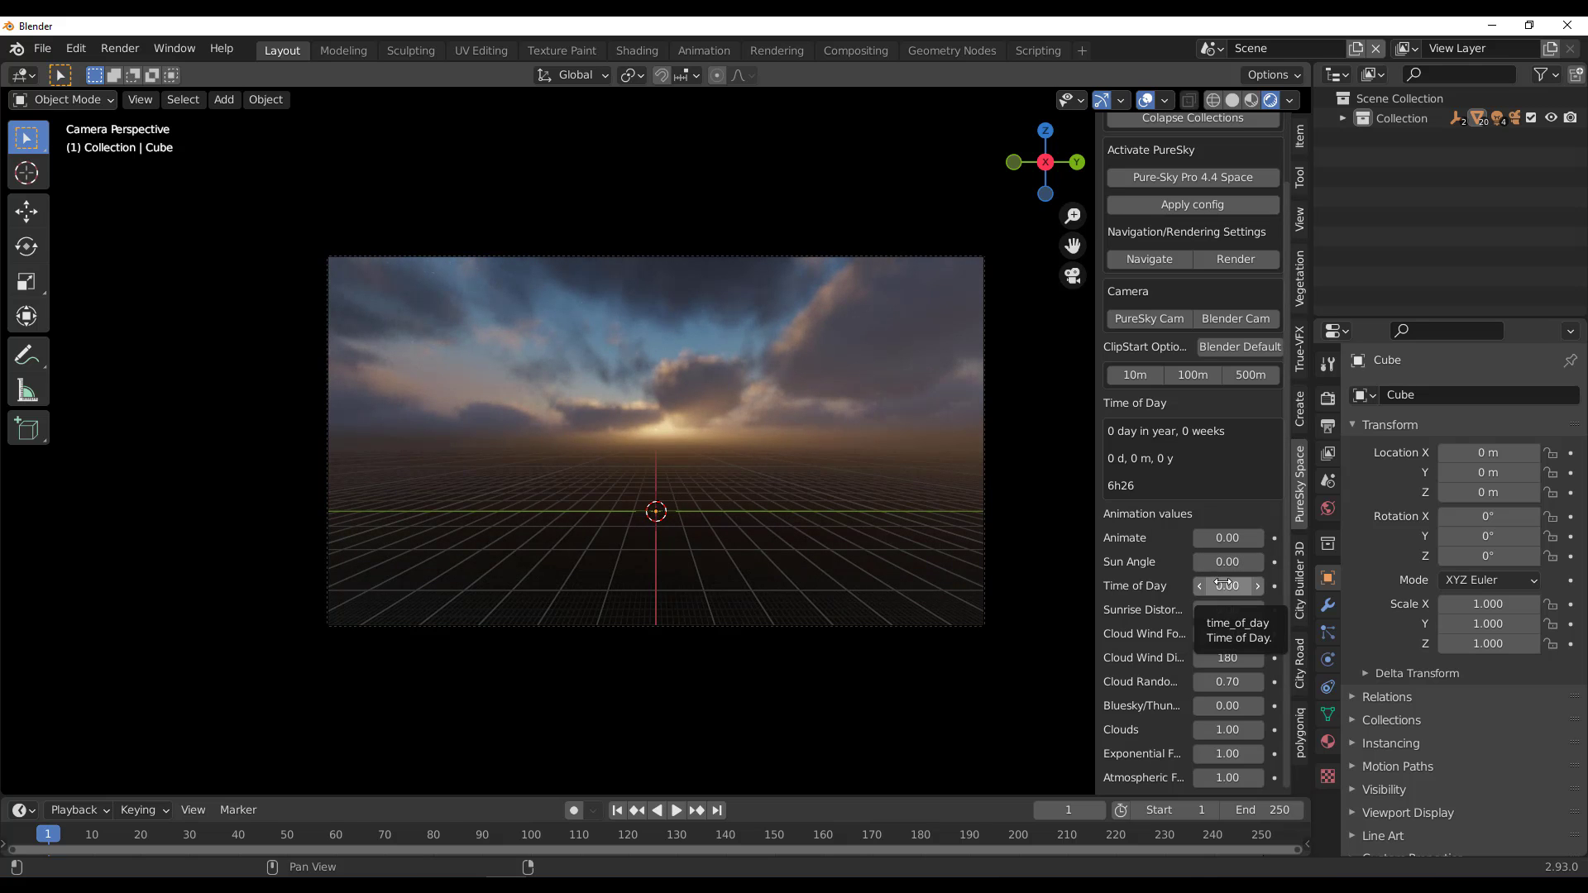
mouse_move(1225, 590)
mouse_down()
mouse_move(1272, 590)
mouse_move(1251, 590)
mouse_up()
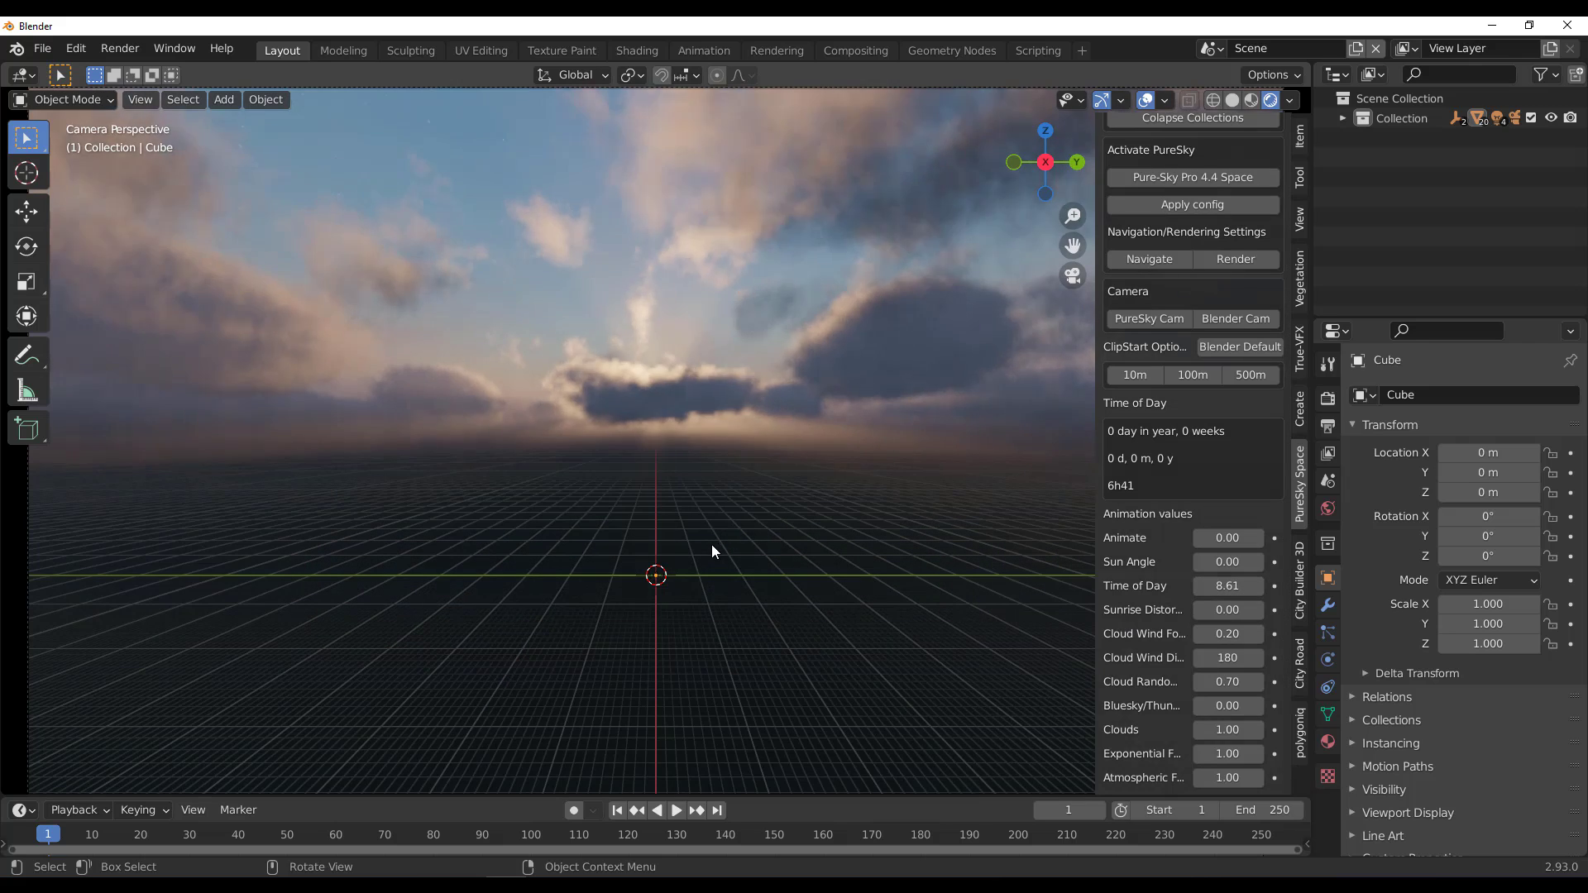
key(Home)
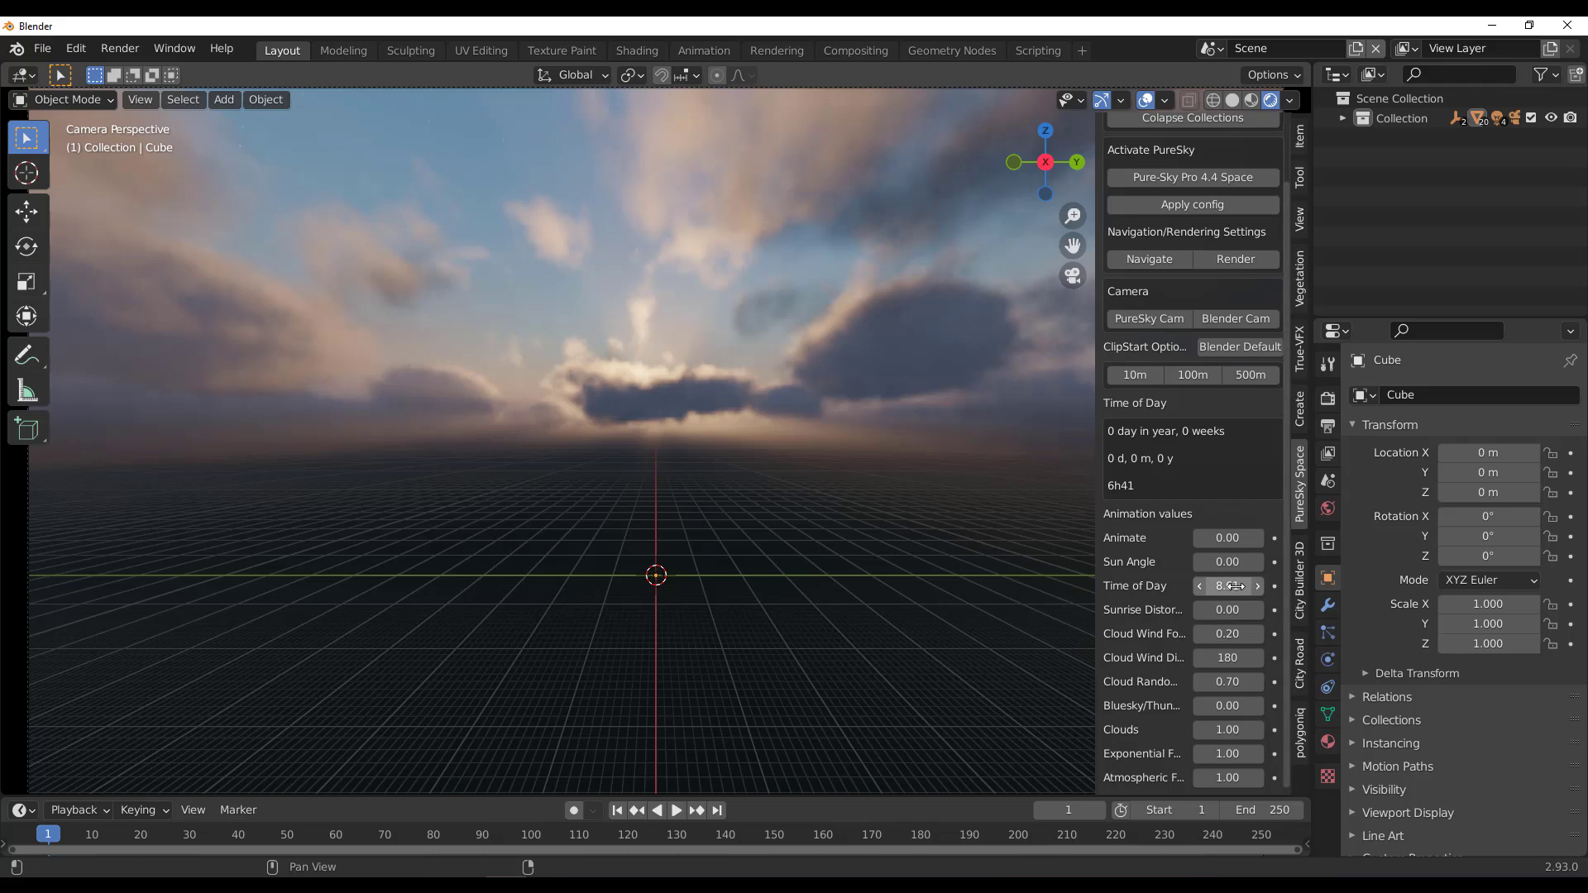
mouse_move(1234, 586)
mouse_down()
mouse_move(1192, 585)
mouse_move(1275, 585)
mouse_move(1181, 586)
mouse_move(1257, 585)
mouse_move(1225, 609)
mouse_up()
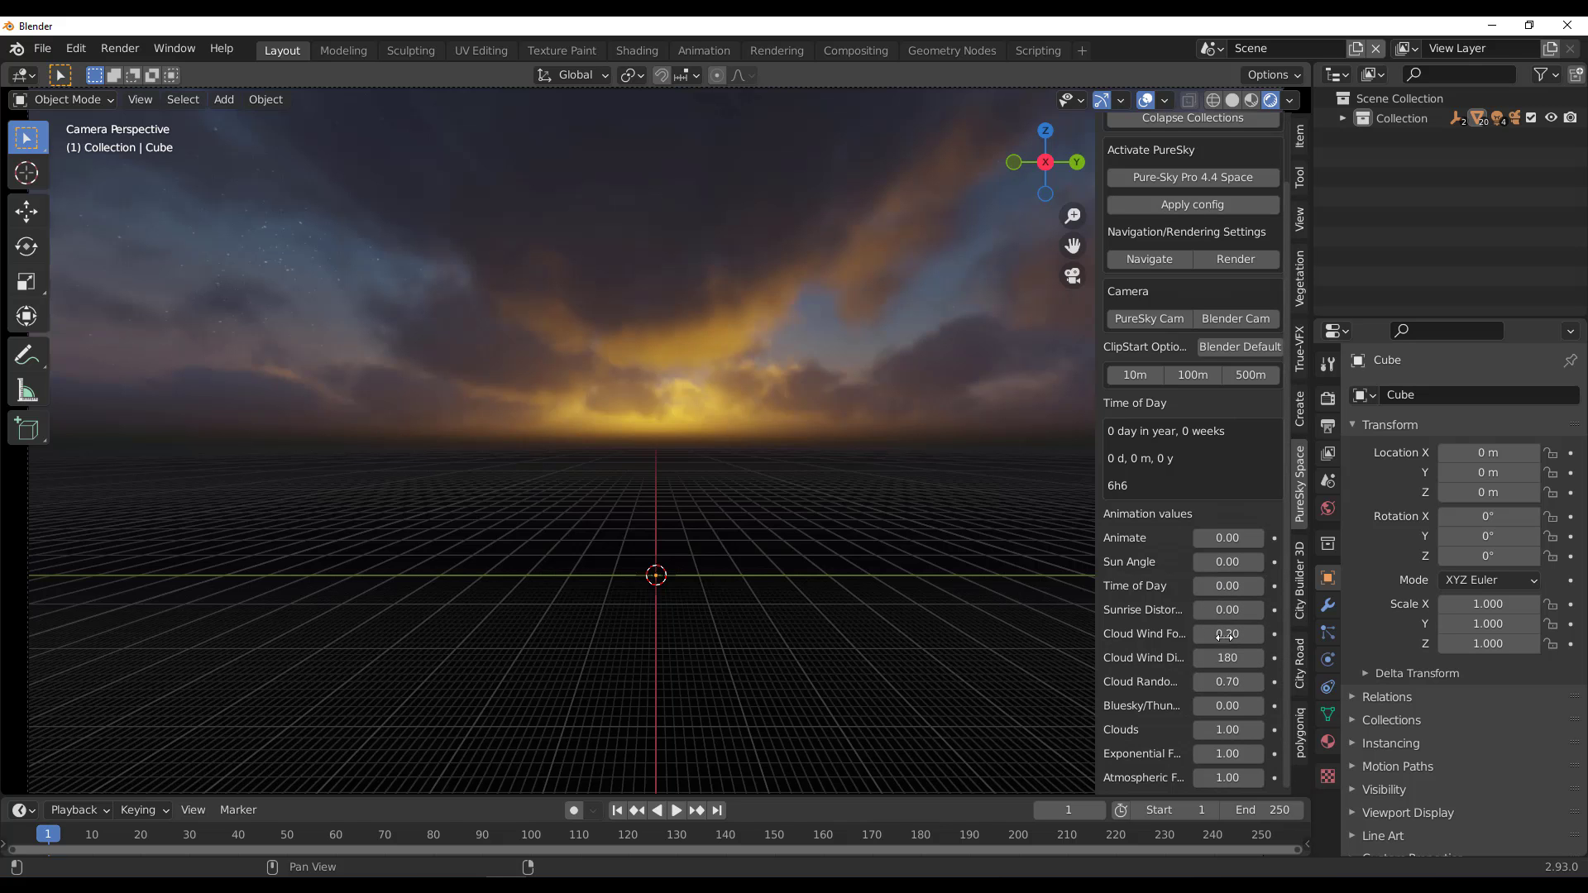
Step: Set the sky's Cloud Wind Force to 1.67 and Cloud Wind Direction to -43
mouse_move(1227, 610)
mouse_down()
mouse_move(1269, 609)
mouse_move(1199, 609)
mouse_up()
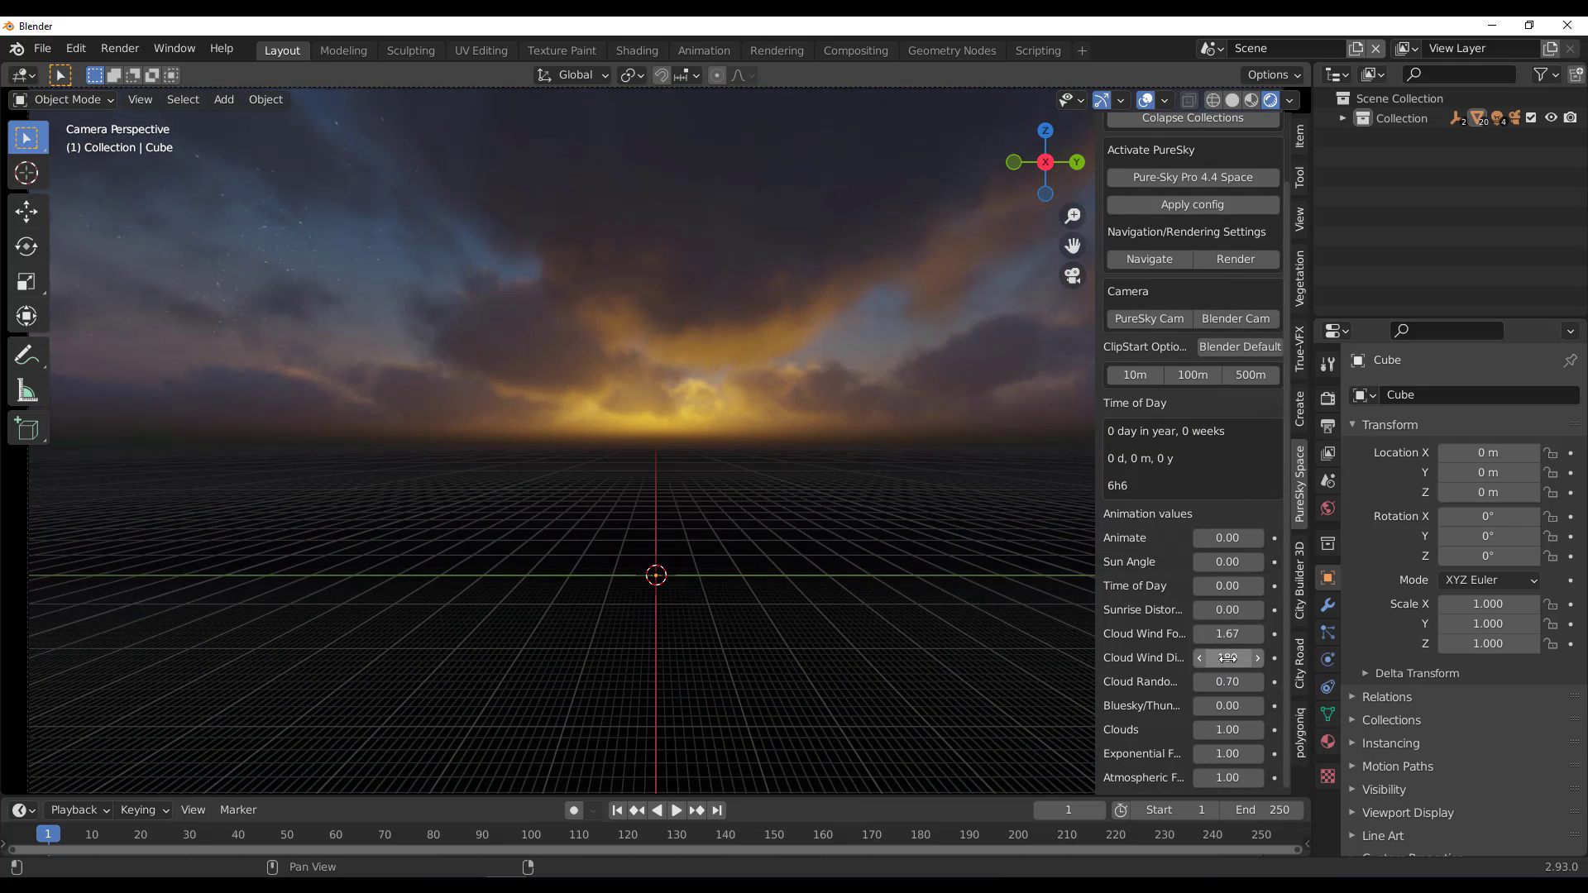
mouse_move(1227, 657)
mouse_down()
mouse_move(1253, 658)
mouse_move(1199, 657)
mouse_up()
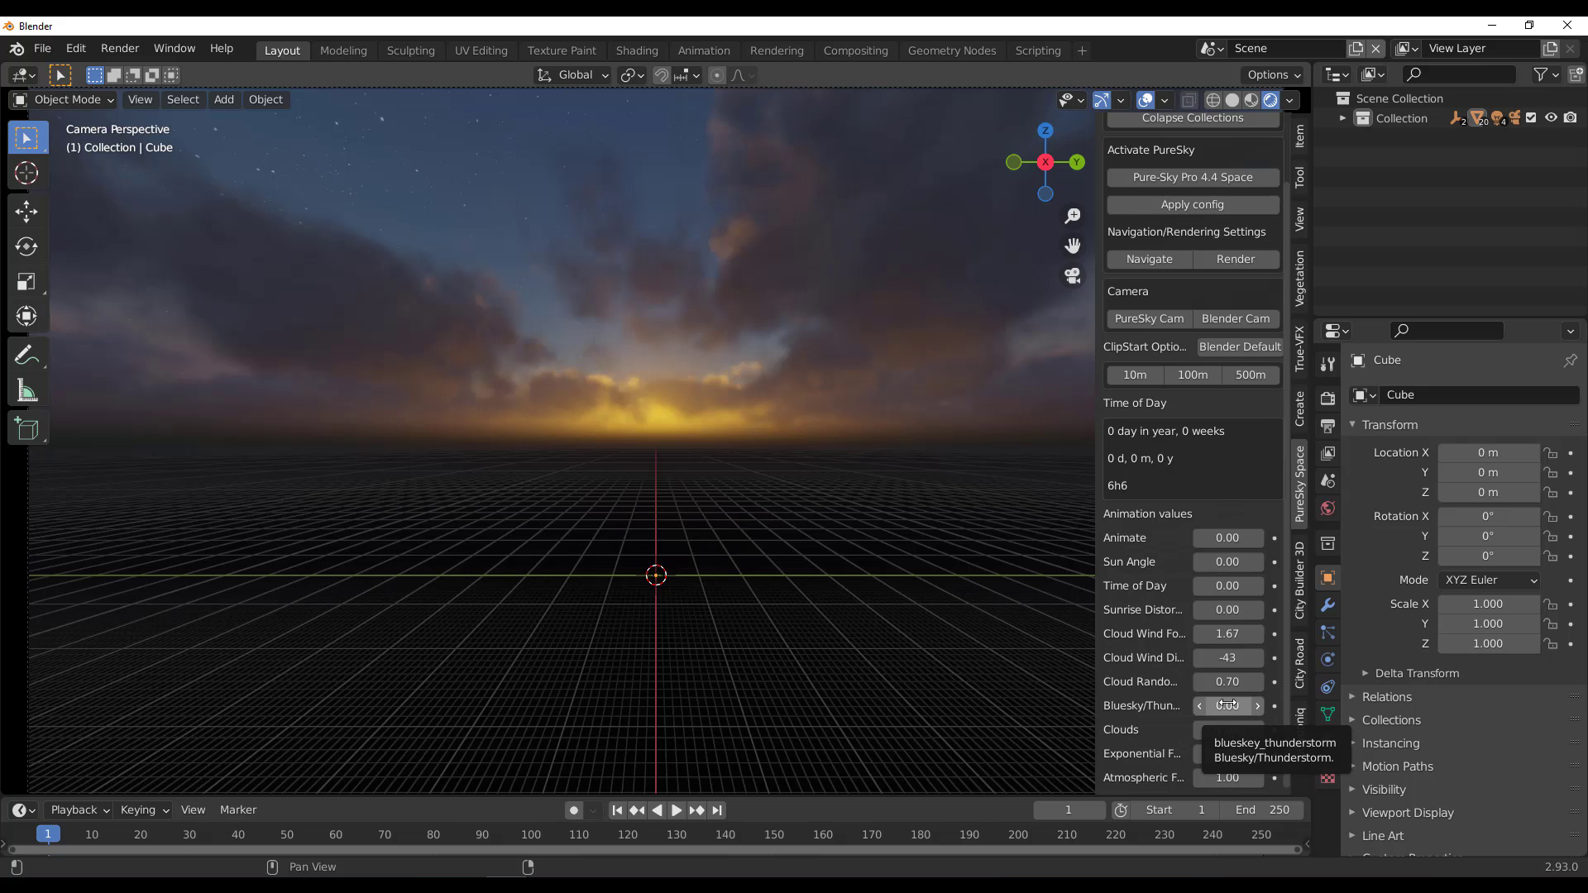
Step: Set the sky's Bluesky/Thunderstorm to 0.12, Clouds to 0.07, Exponential Fog to 0.55 and Time of Day to -6.48
drag(1227, 705, 1201, 729)
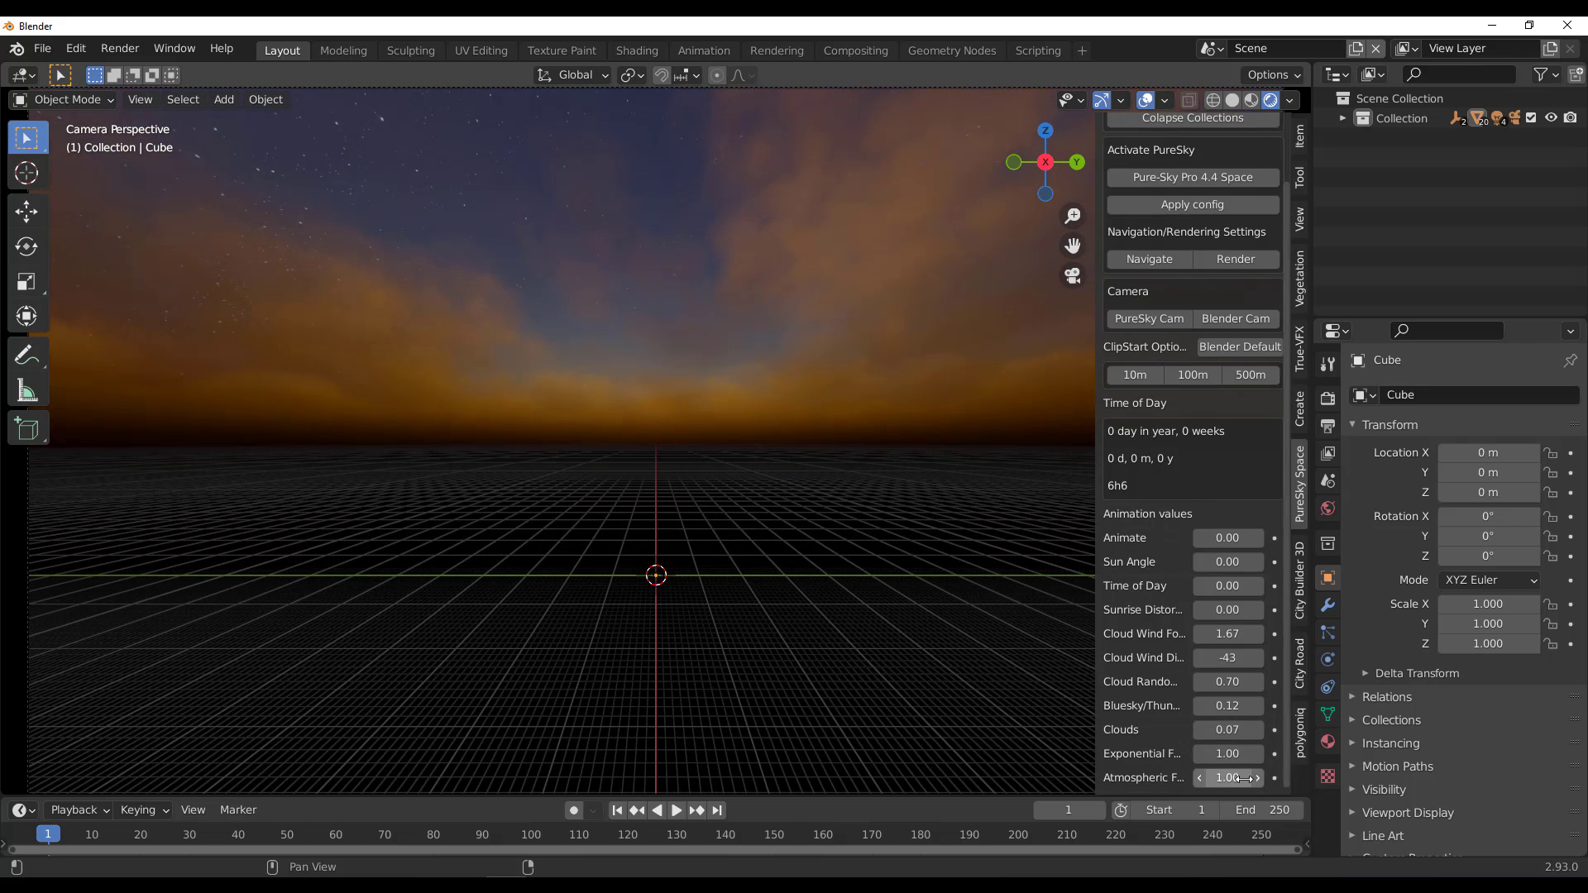
drag(1227, 754, 1193, 610)
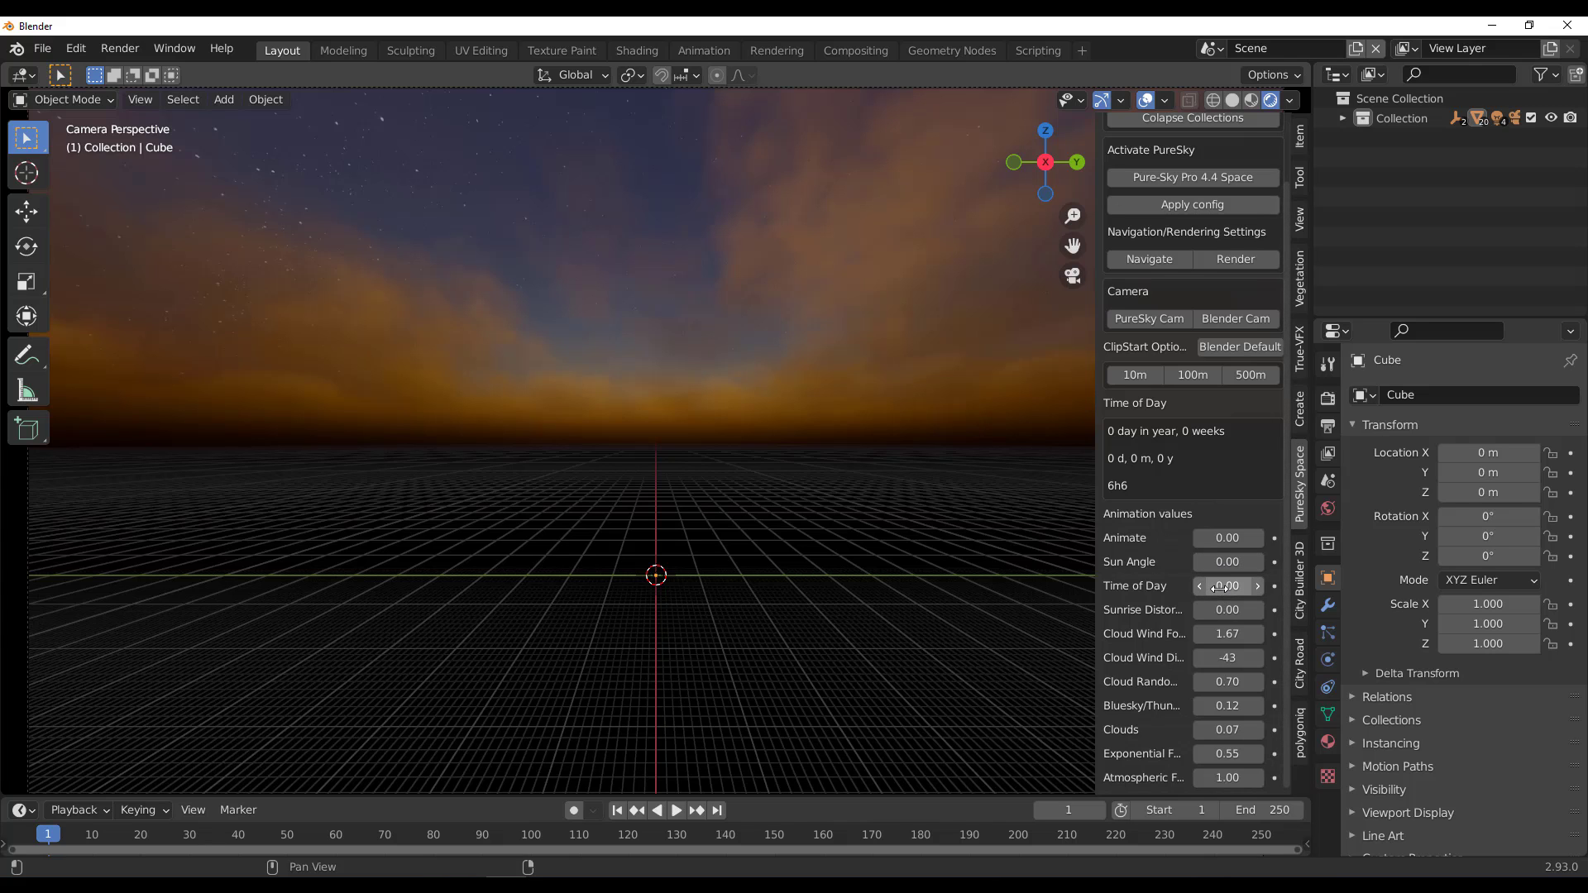
mouse_move(1220, 588)
mouse_down()
mouse_move(1563, 588)
mouse_move(1201, 588)
mouse_move(1302, 588)
mouse_move(1238, 588)
mouse_up()
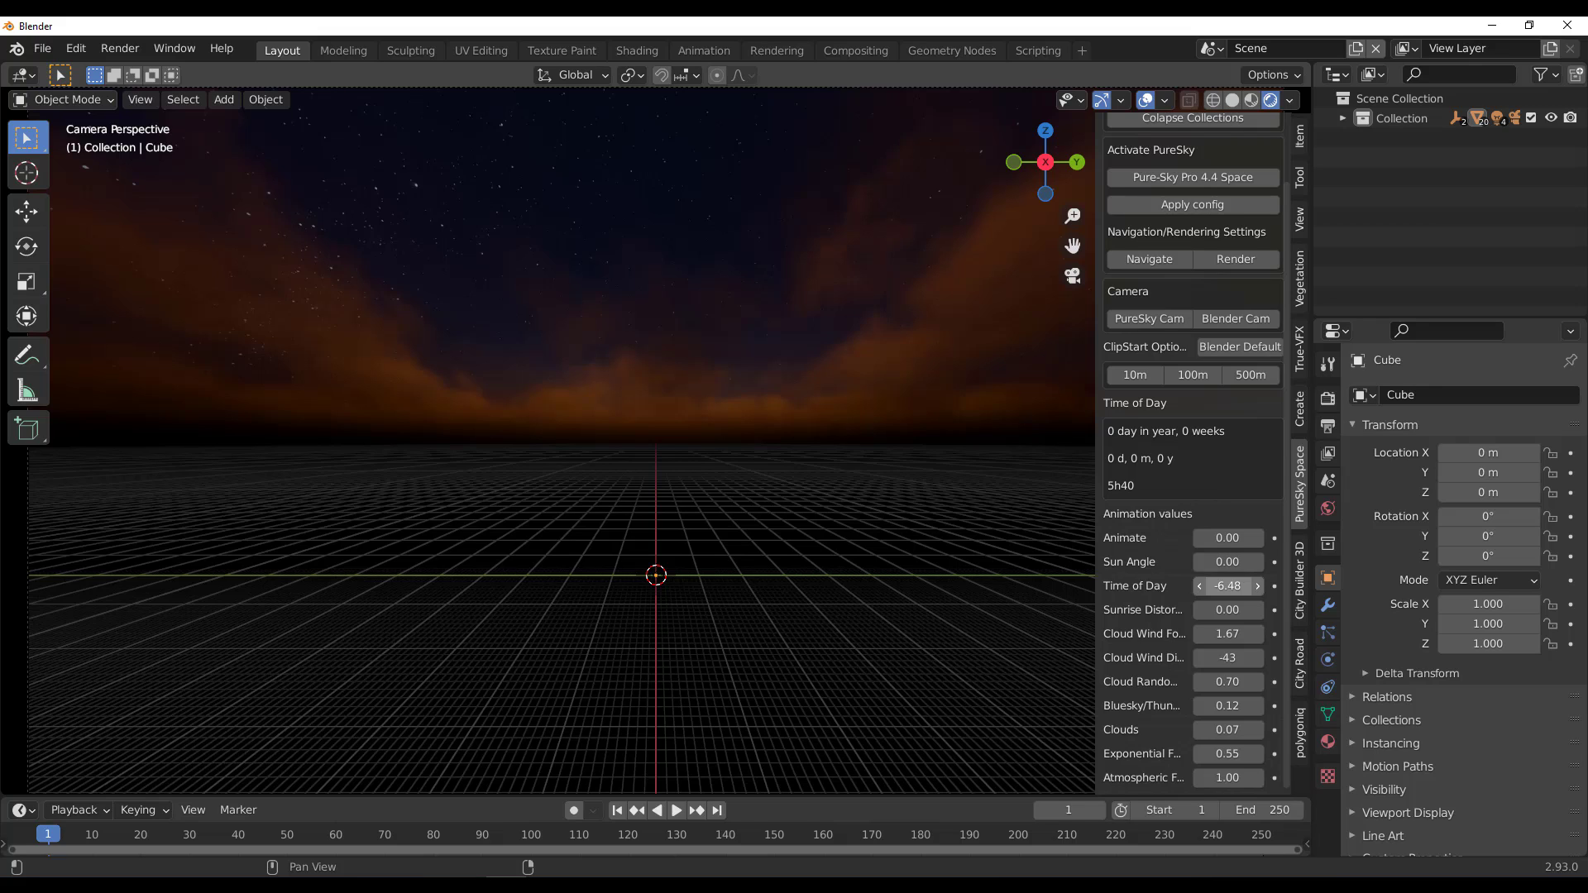
Step: Keyframe the sky's Animate value from 0.00 at frame 1 to 0.36 at frame 20, and set the end frame to 5000
click(1275, 539)
drag(48, 837, 141, 846)
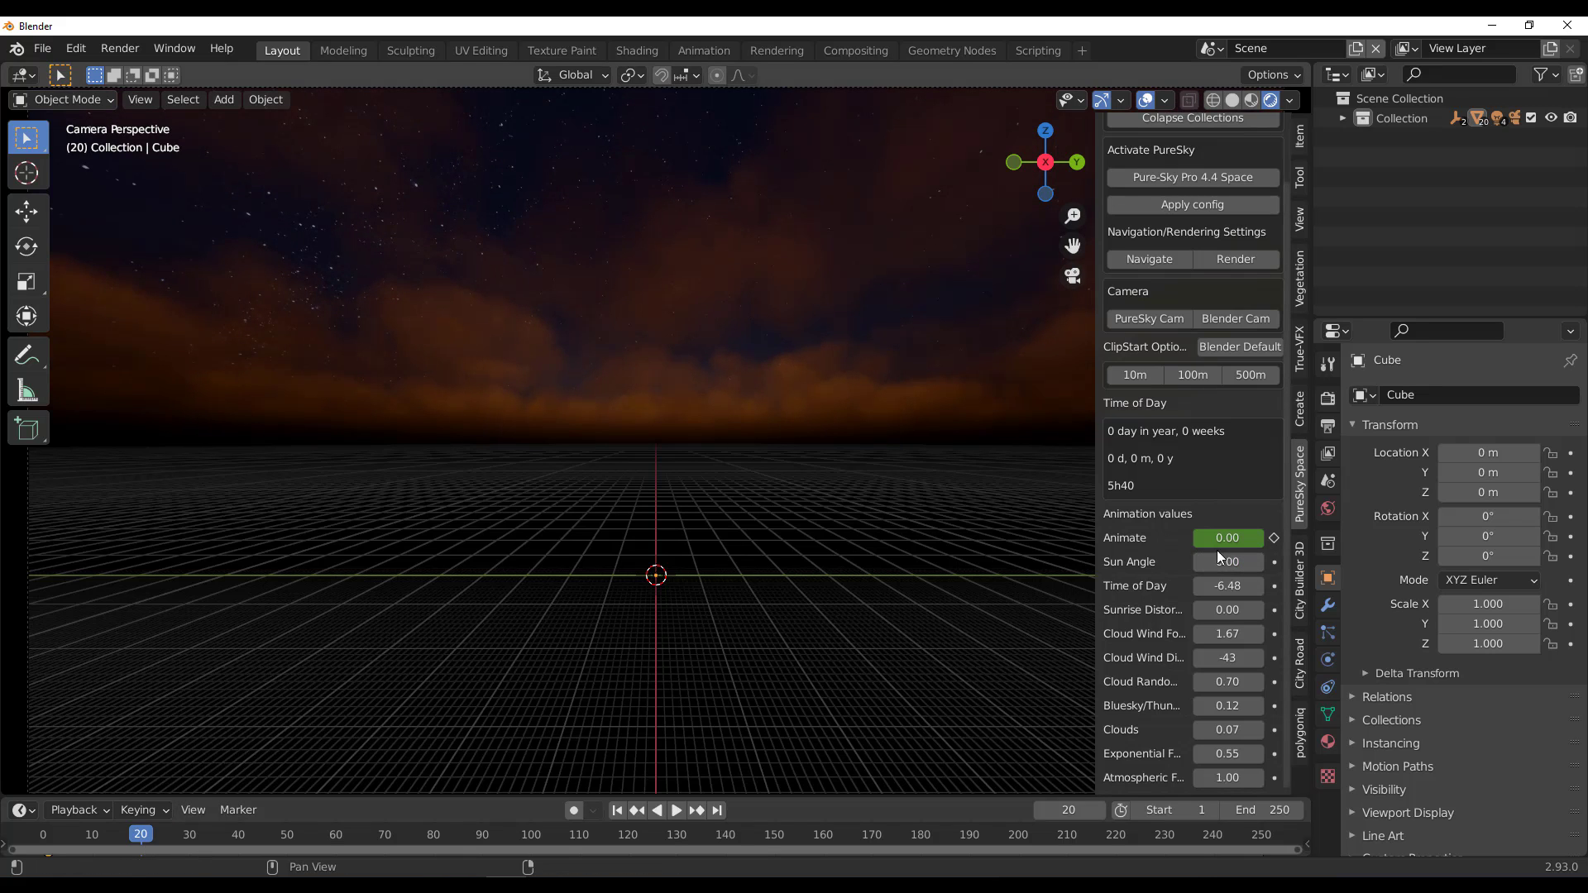
drag(1228, 539, 1258, 538)
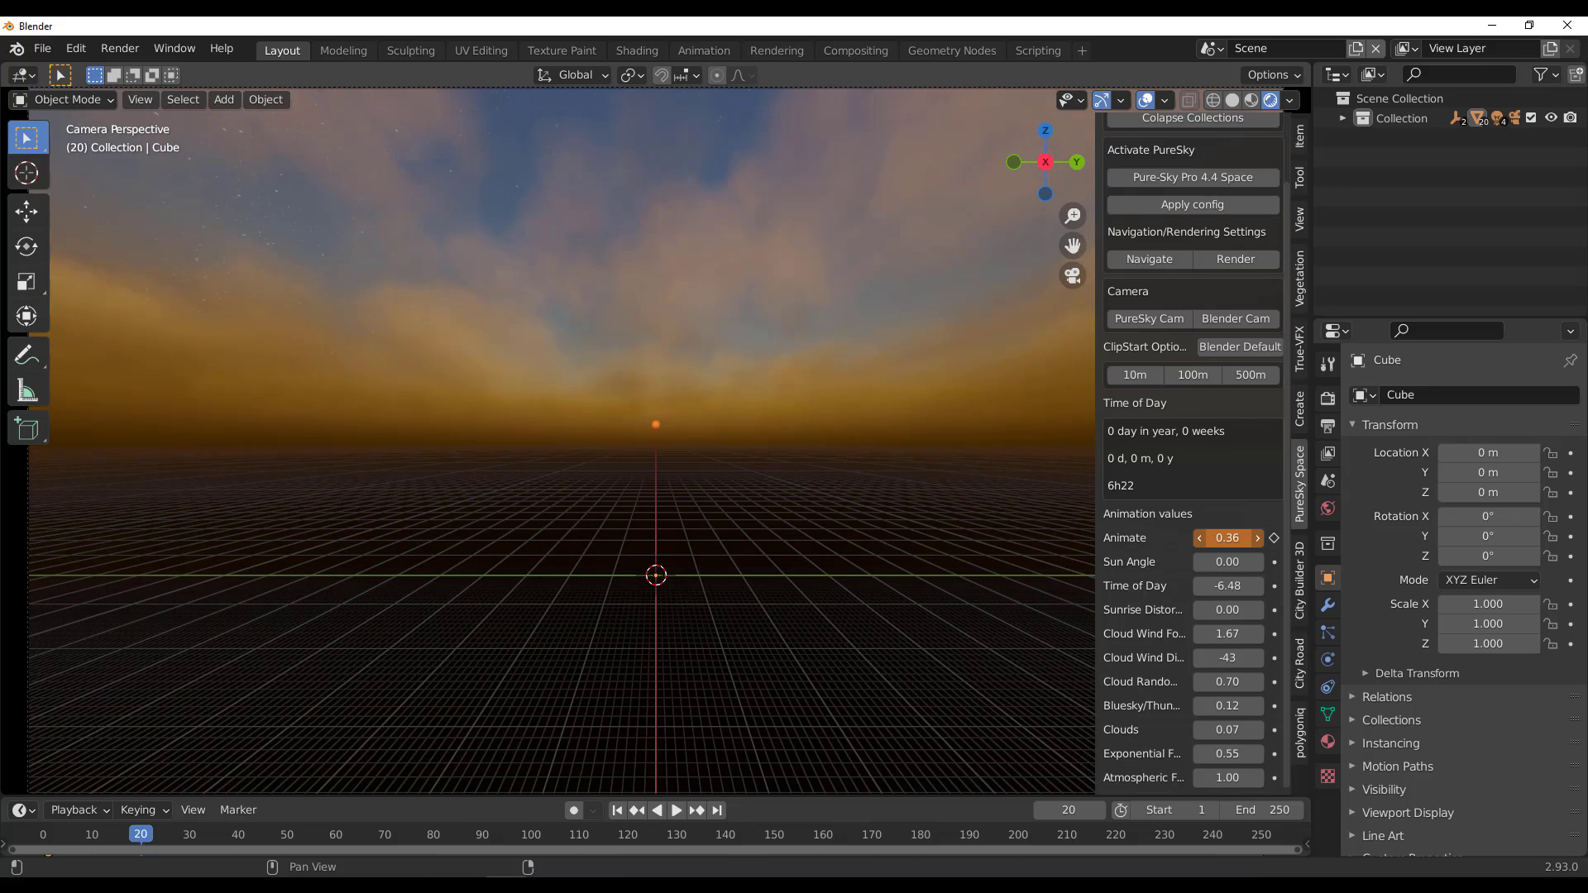
click(1273, 539)
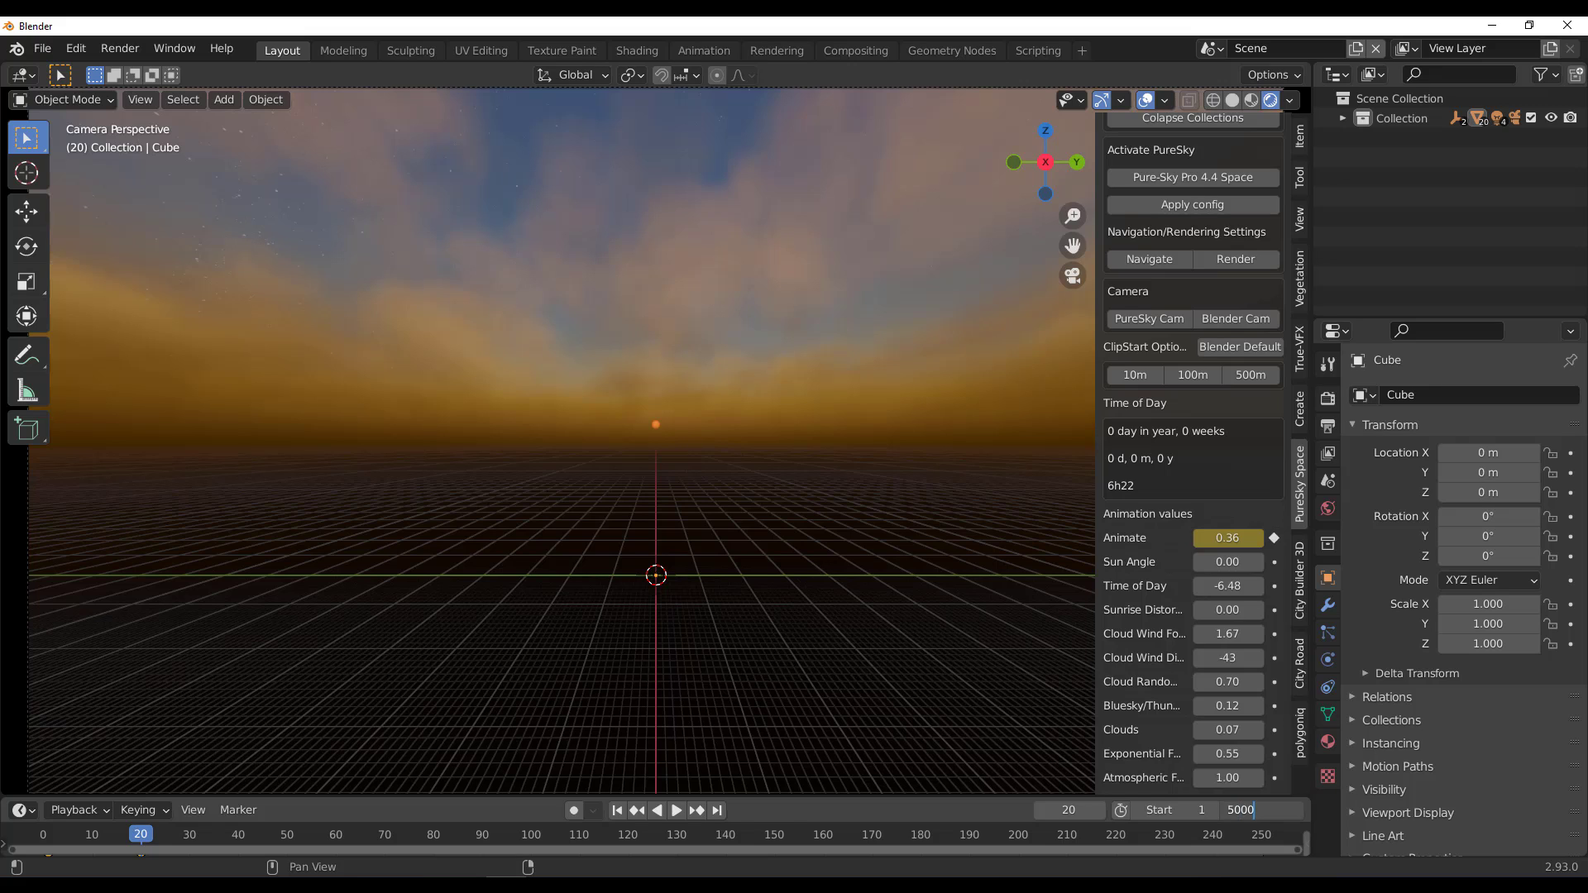
key(Return)
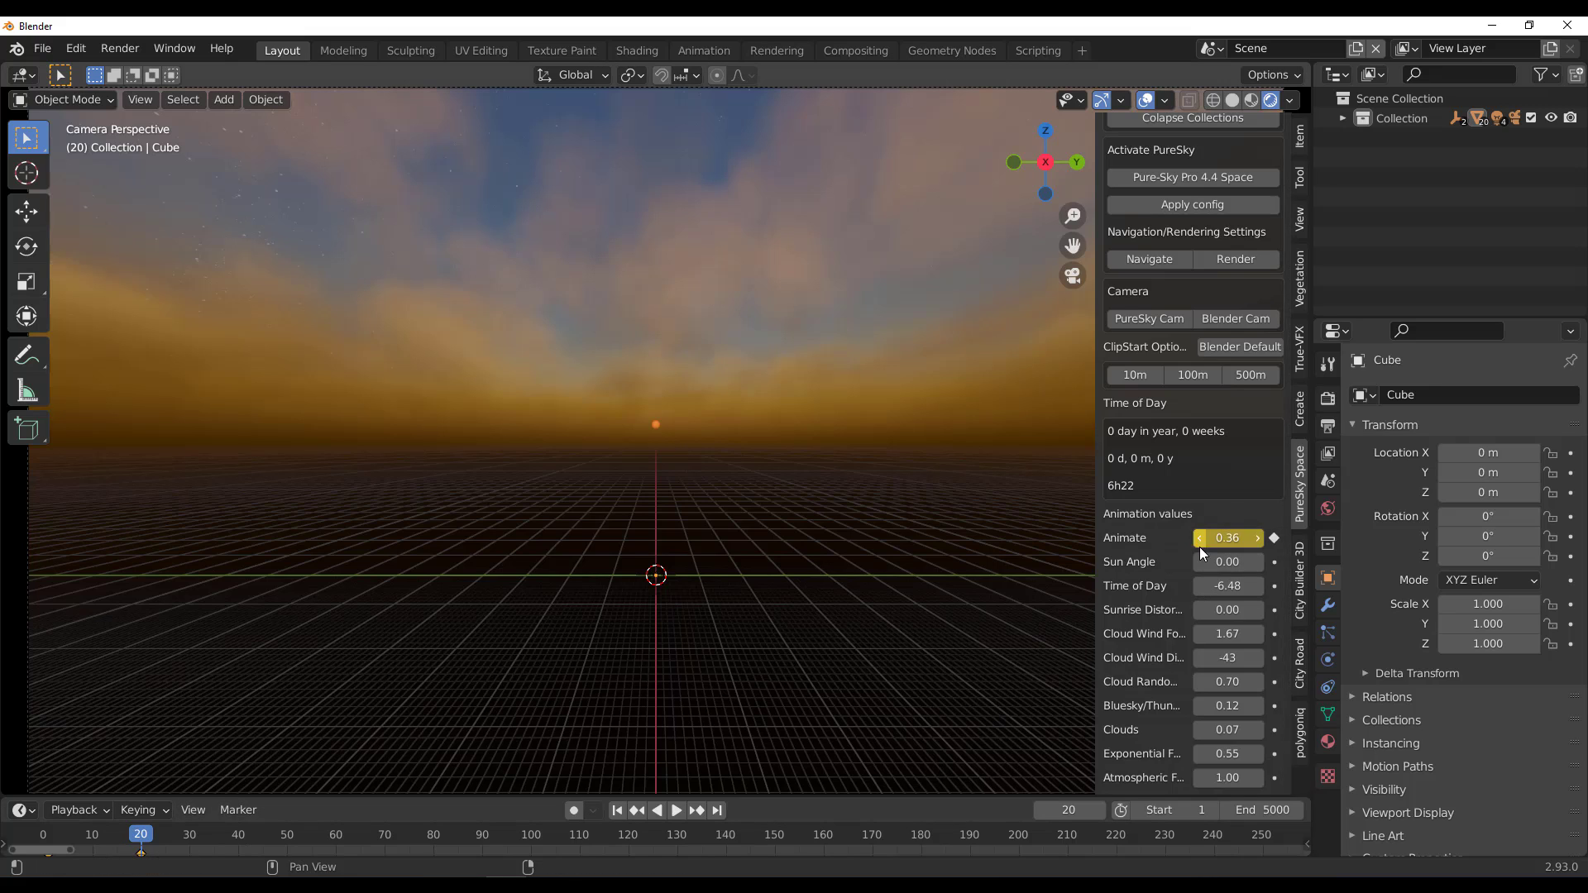
Step: Play the sky animation from the first frame with pauses, and stop at frame 123
click(616, 811)
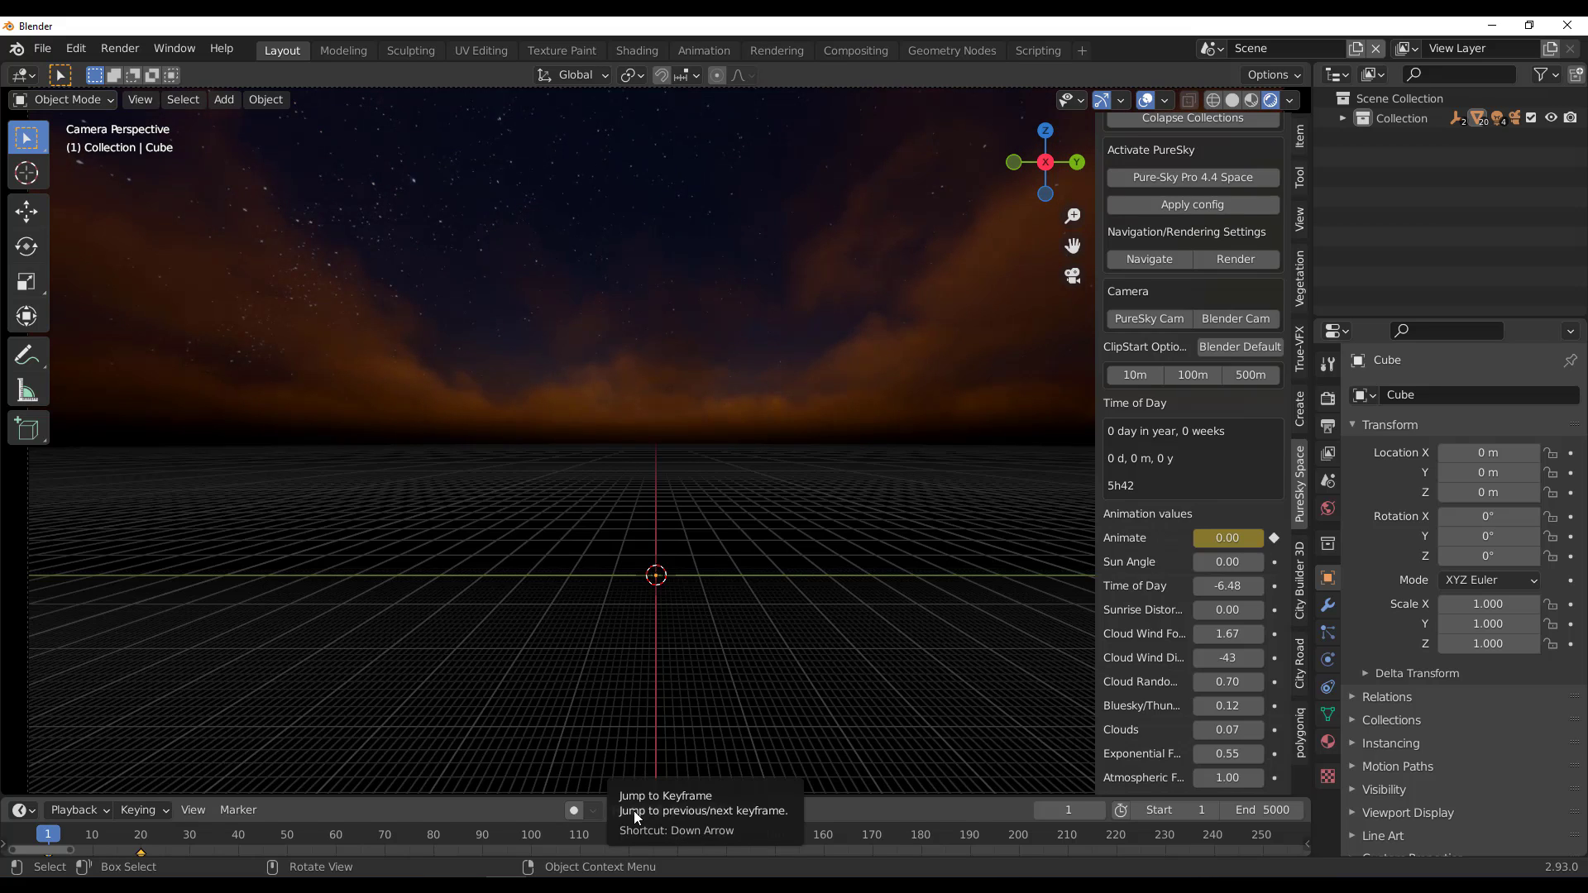
click(675, 813)
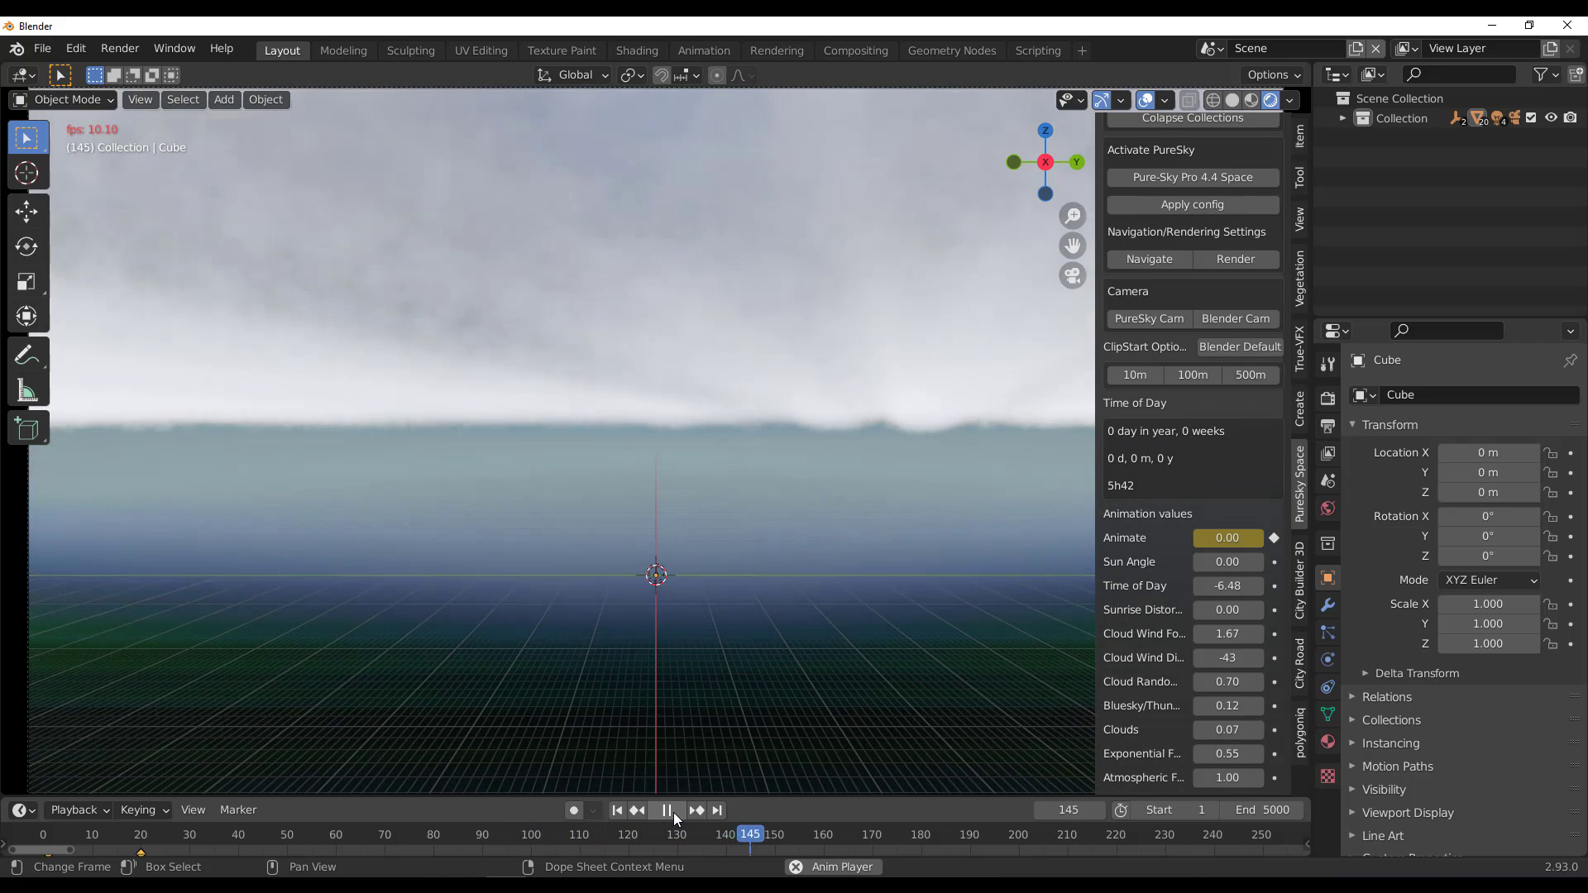
key(Escape)
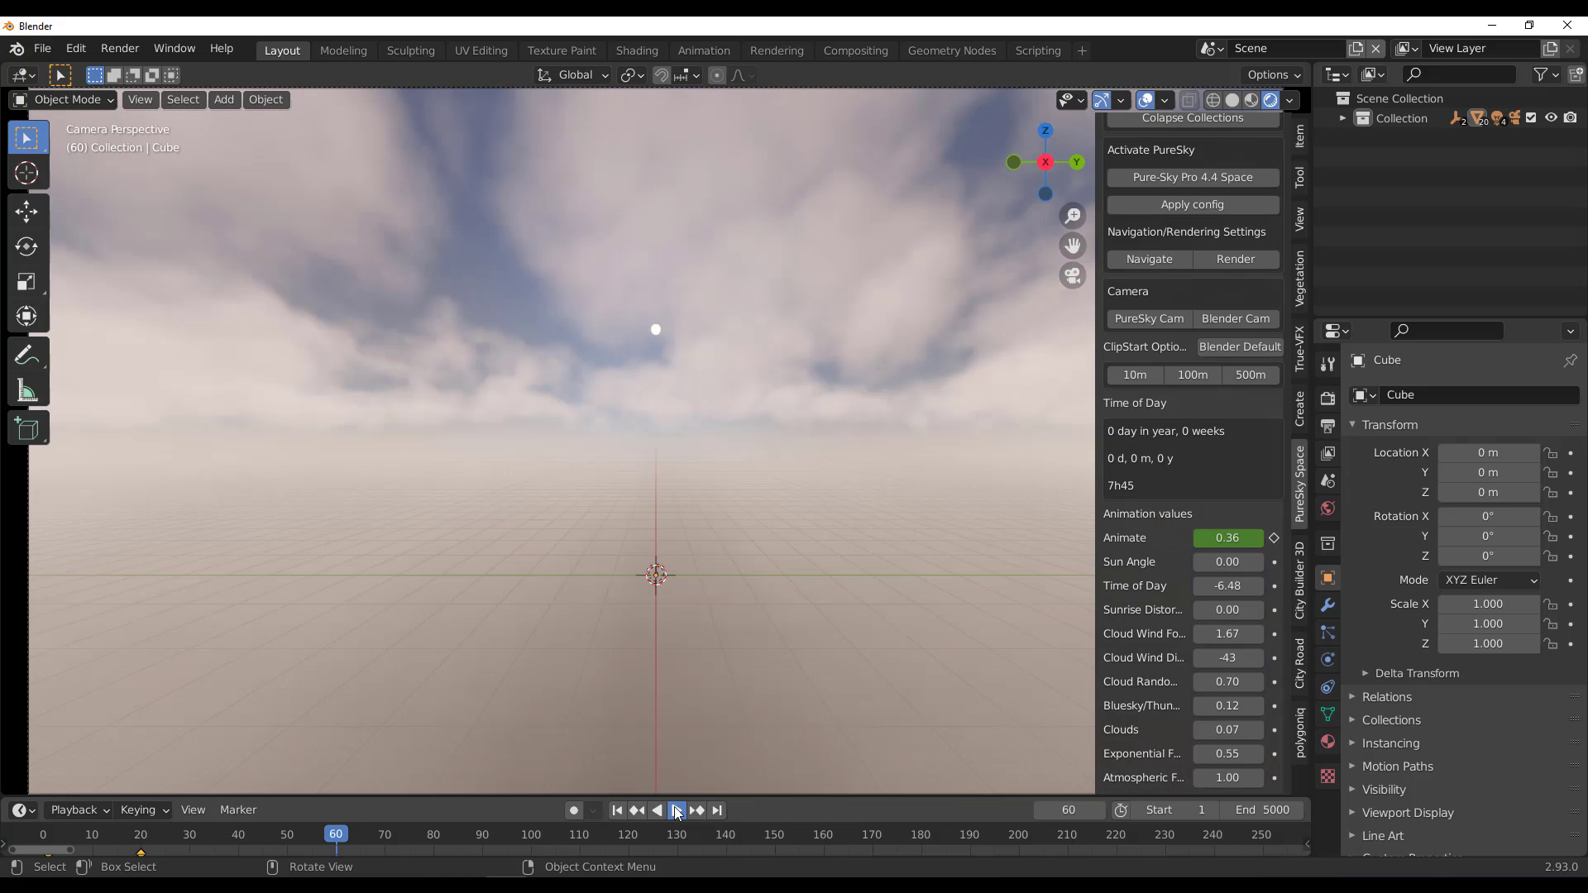
click(676, 813)
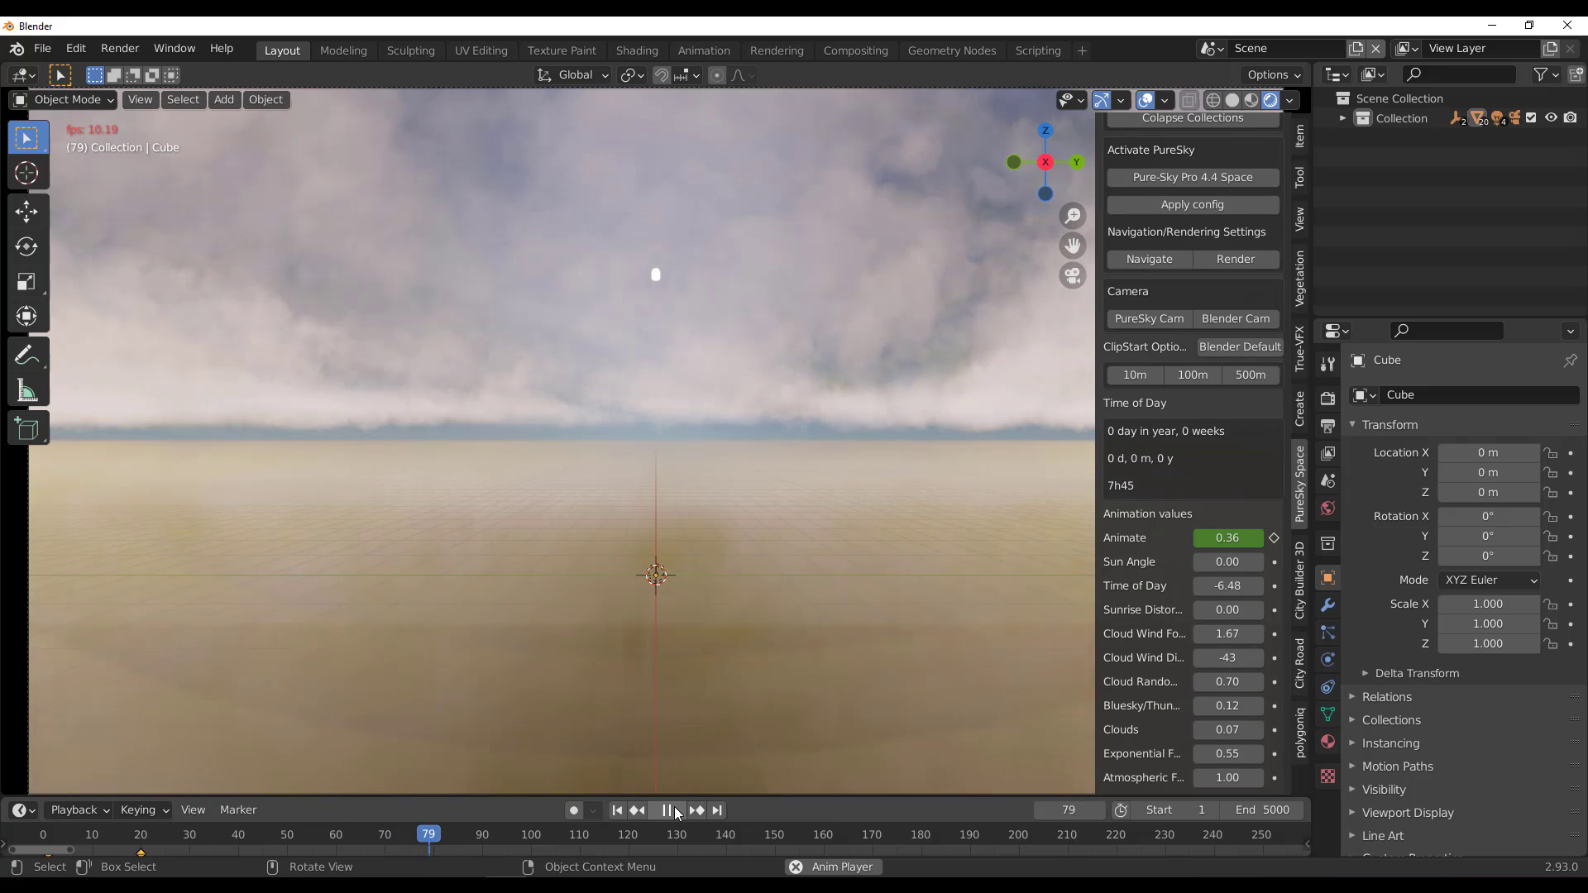
click(676, 811)
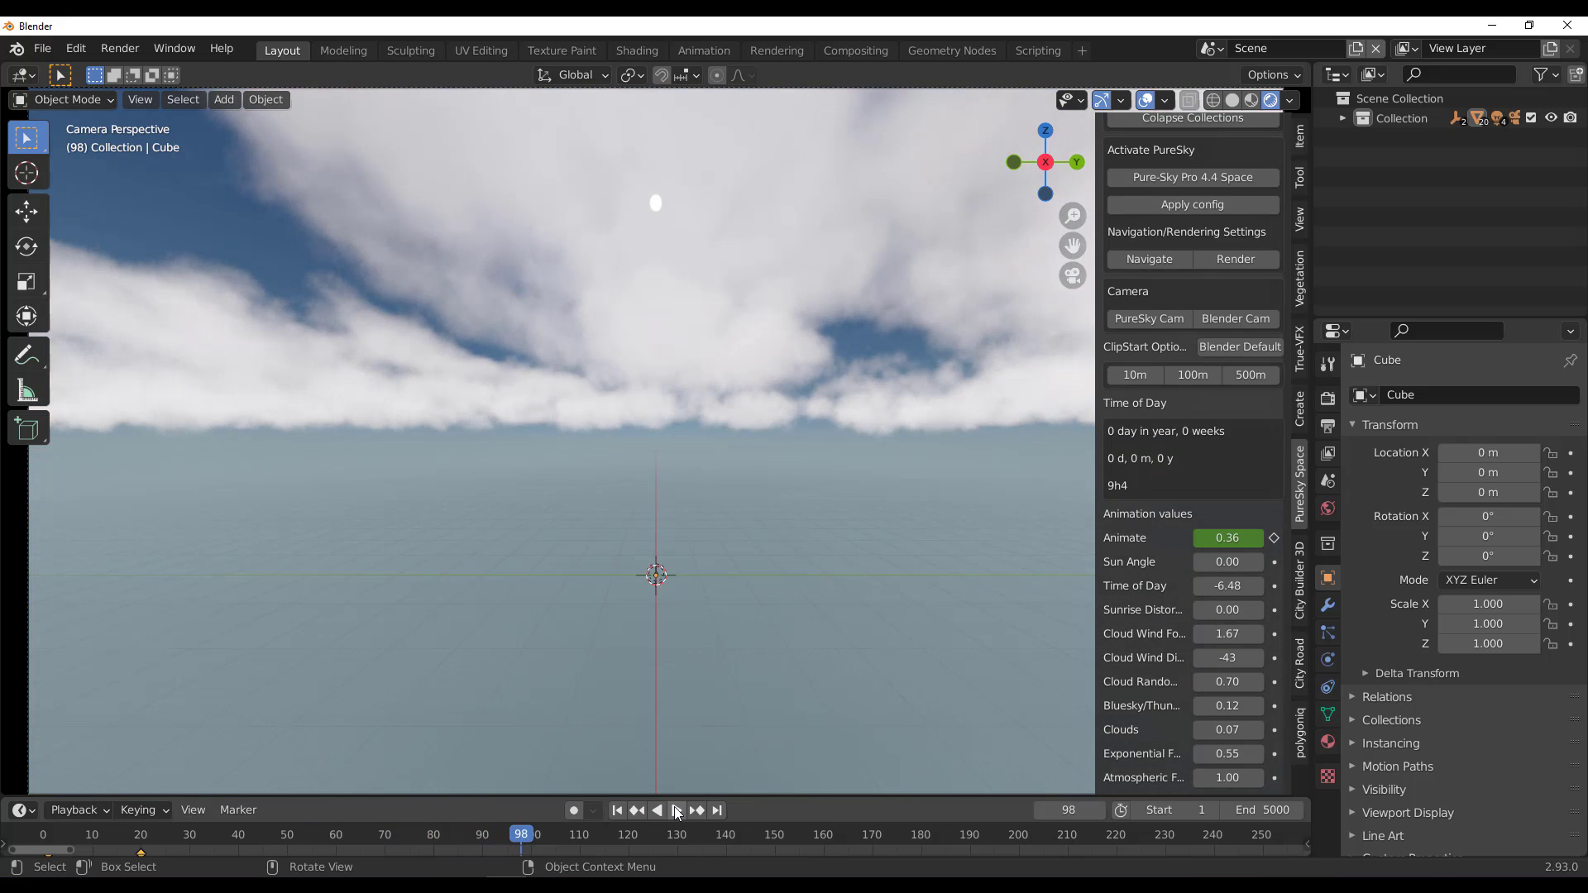
click(677, 811)
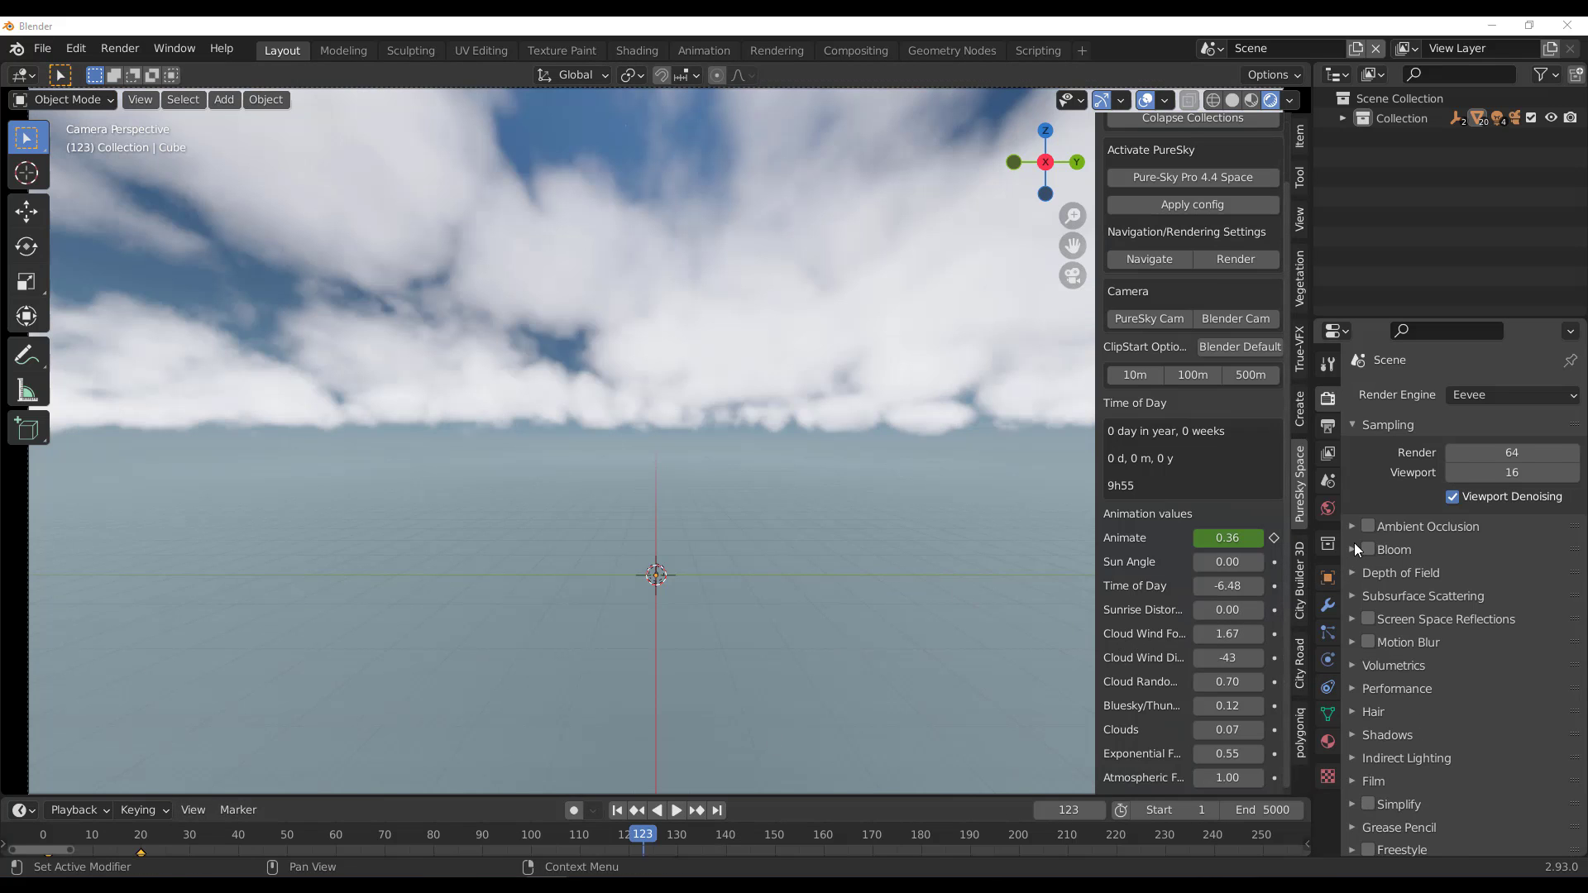
Step: Enable Ambient Occlusion, Screen Space Reflections and Bloom in the Eevee render settings, moving to frame 59 before enabling Bloom
click(1369, 528)
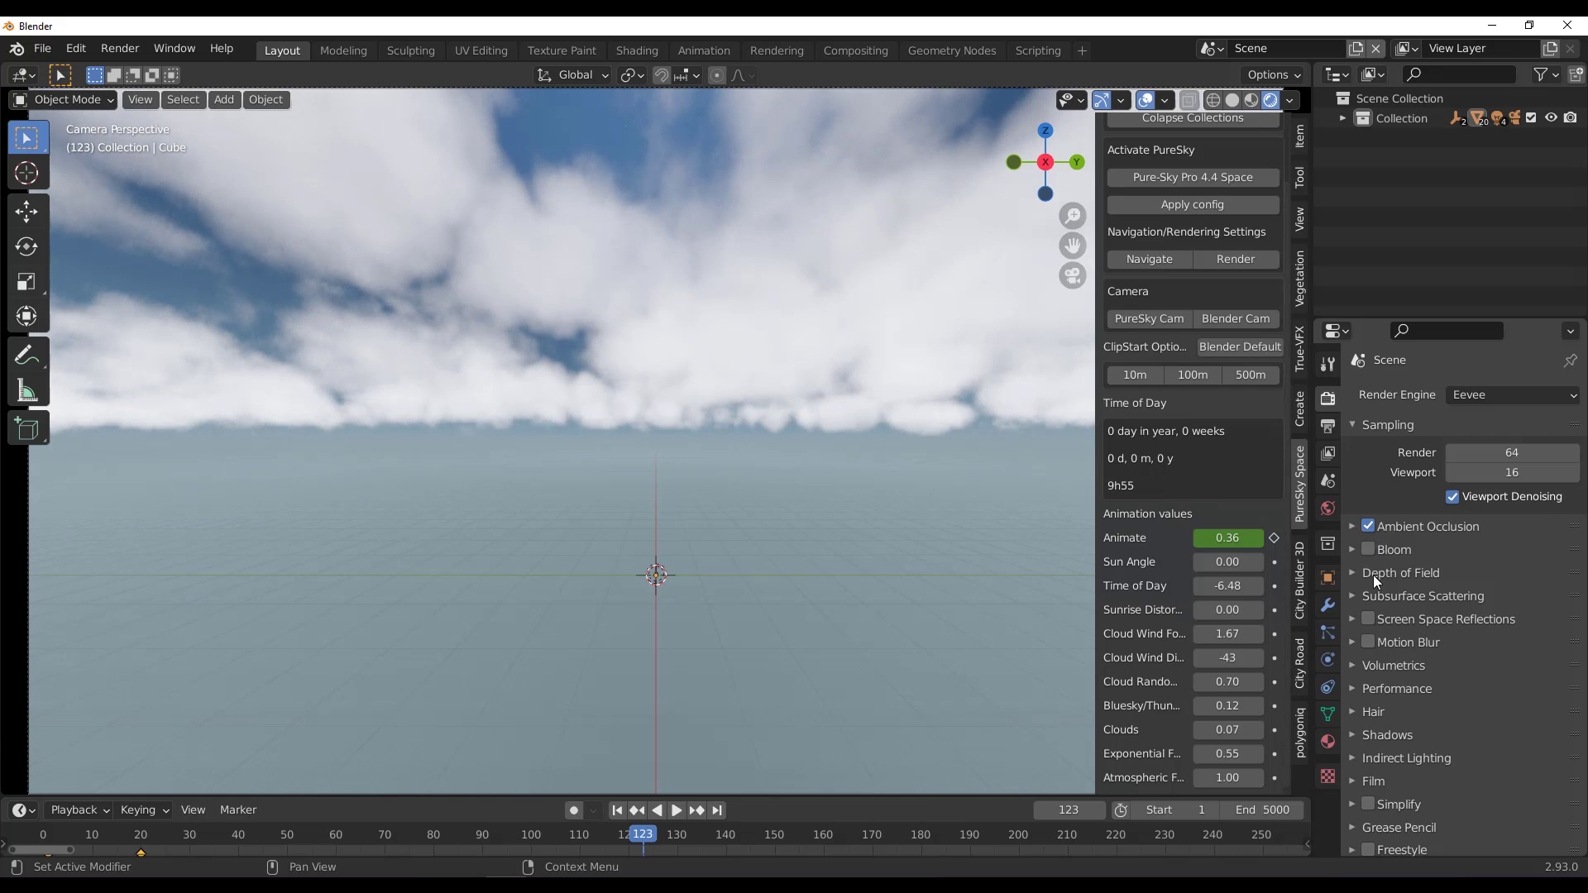
click(1368, 618)
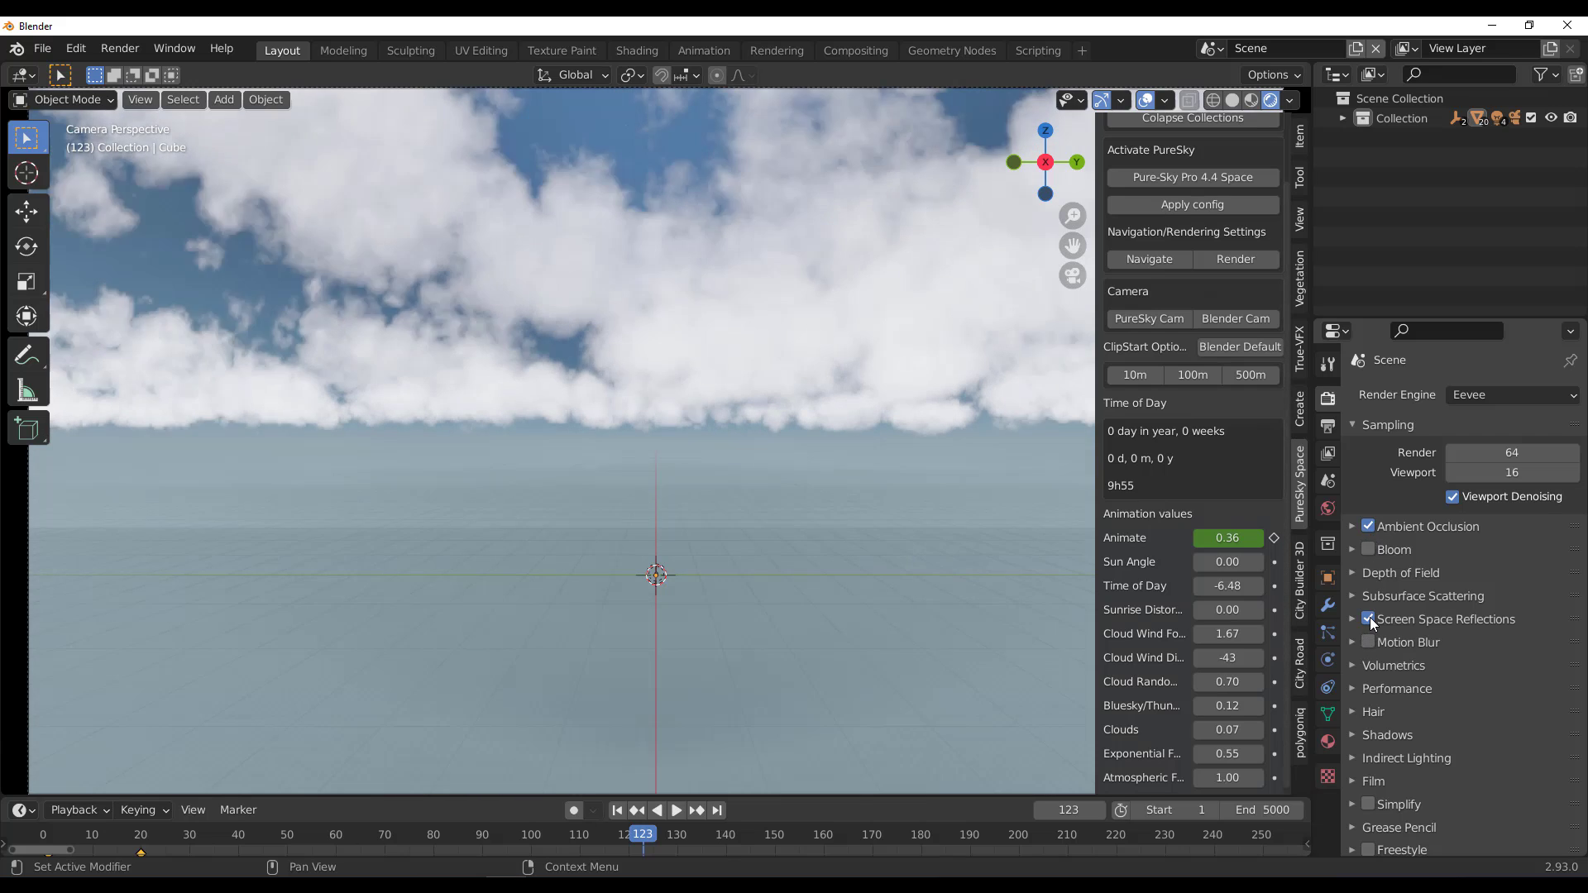
click(1460, 406)
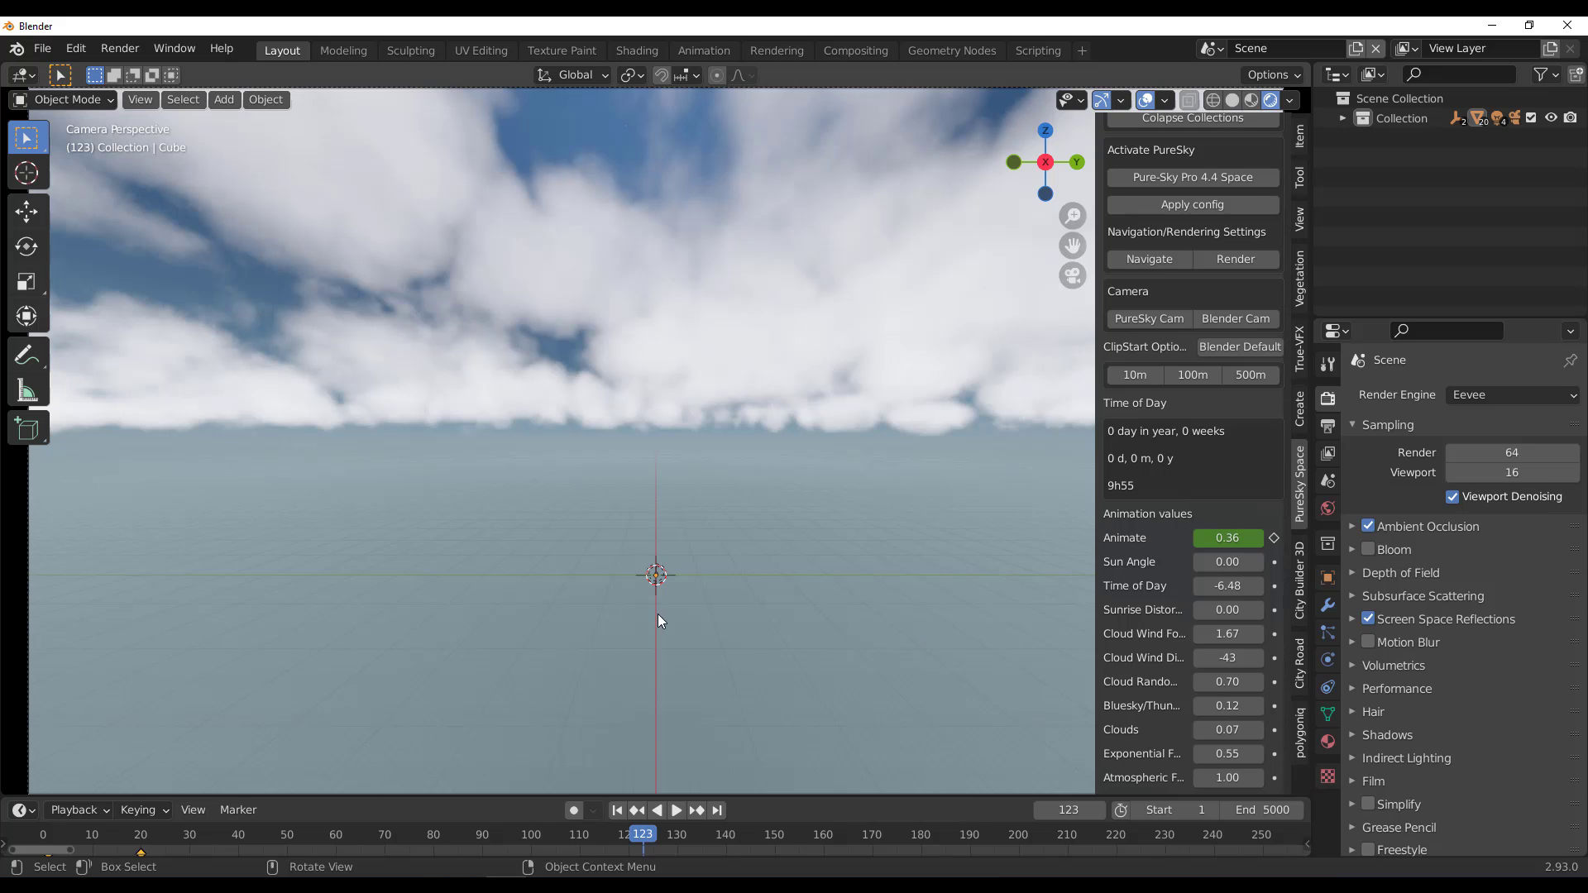
drag(639, 841, 335, 841)
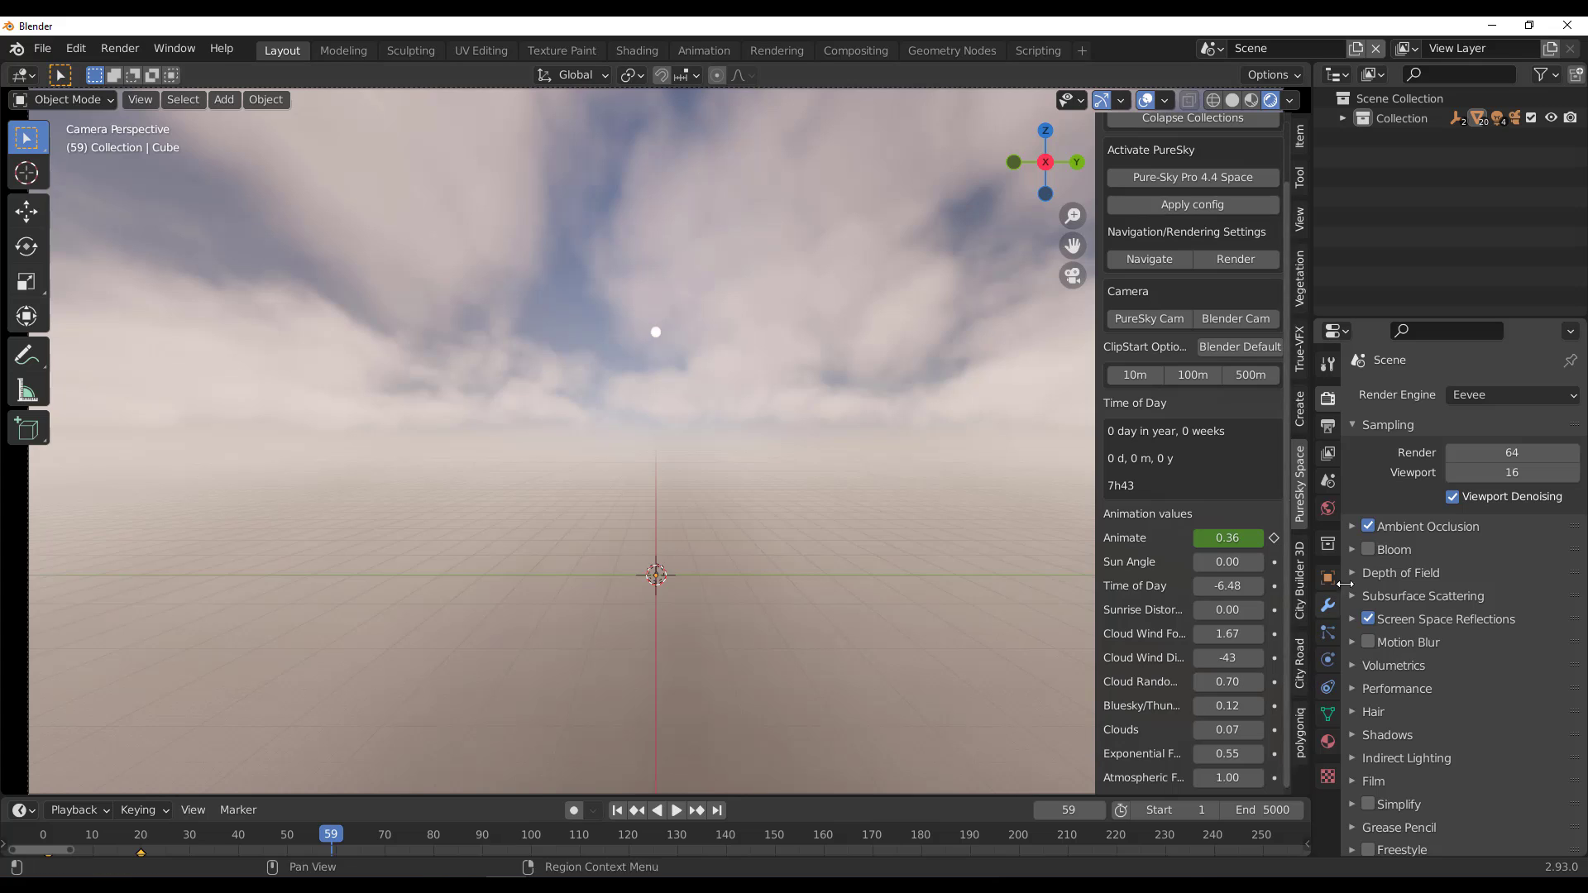
click(1369, 550)
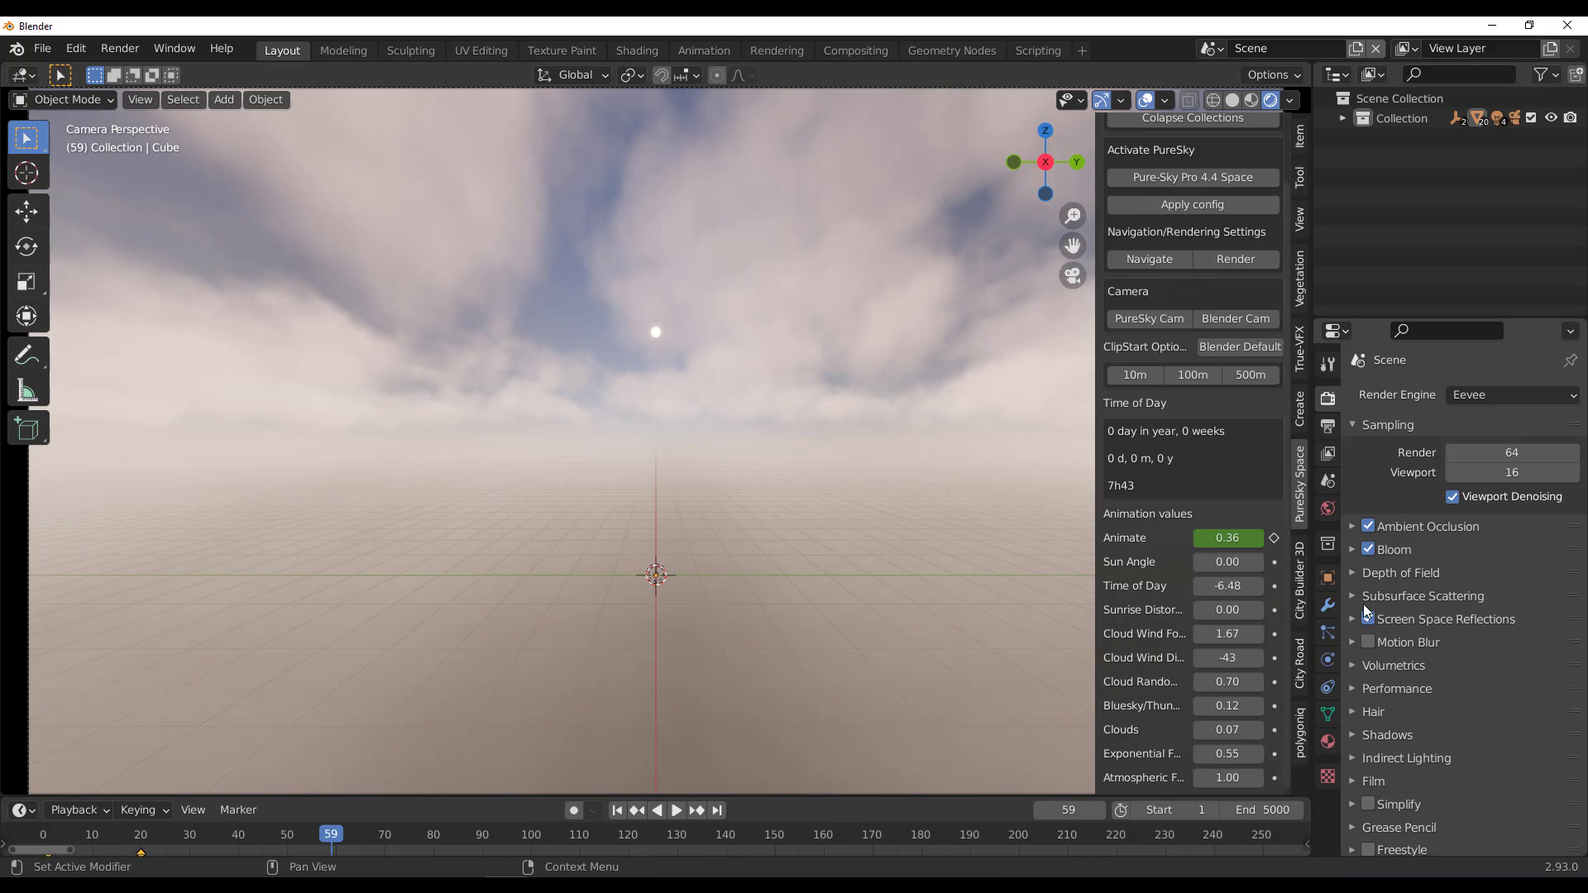
Step: Set Clouds to 0.110 in the volume settings of the Pure-Sky Pro 4.4 world
click(1328, 509)
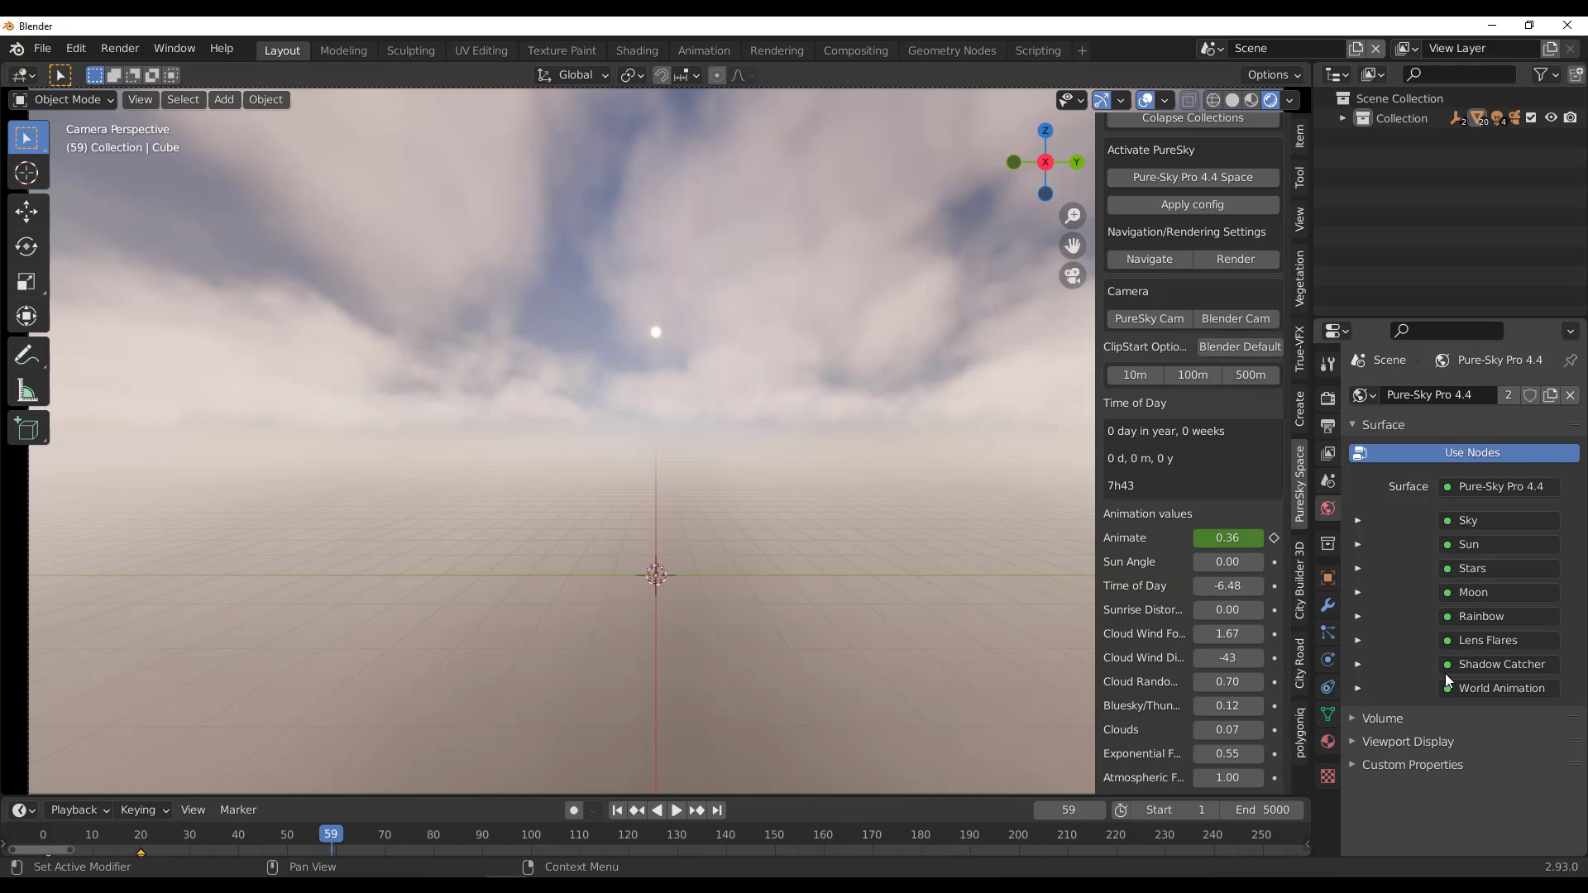
click(1358, 717)
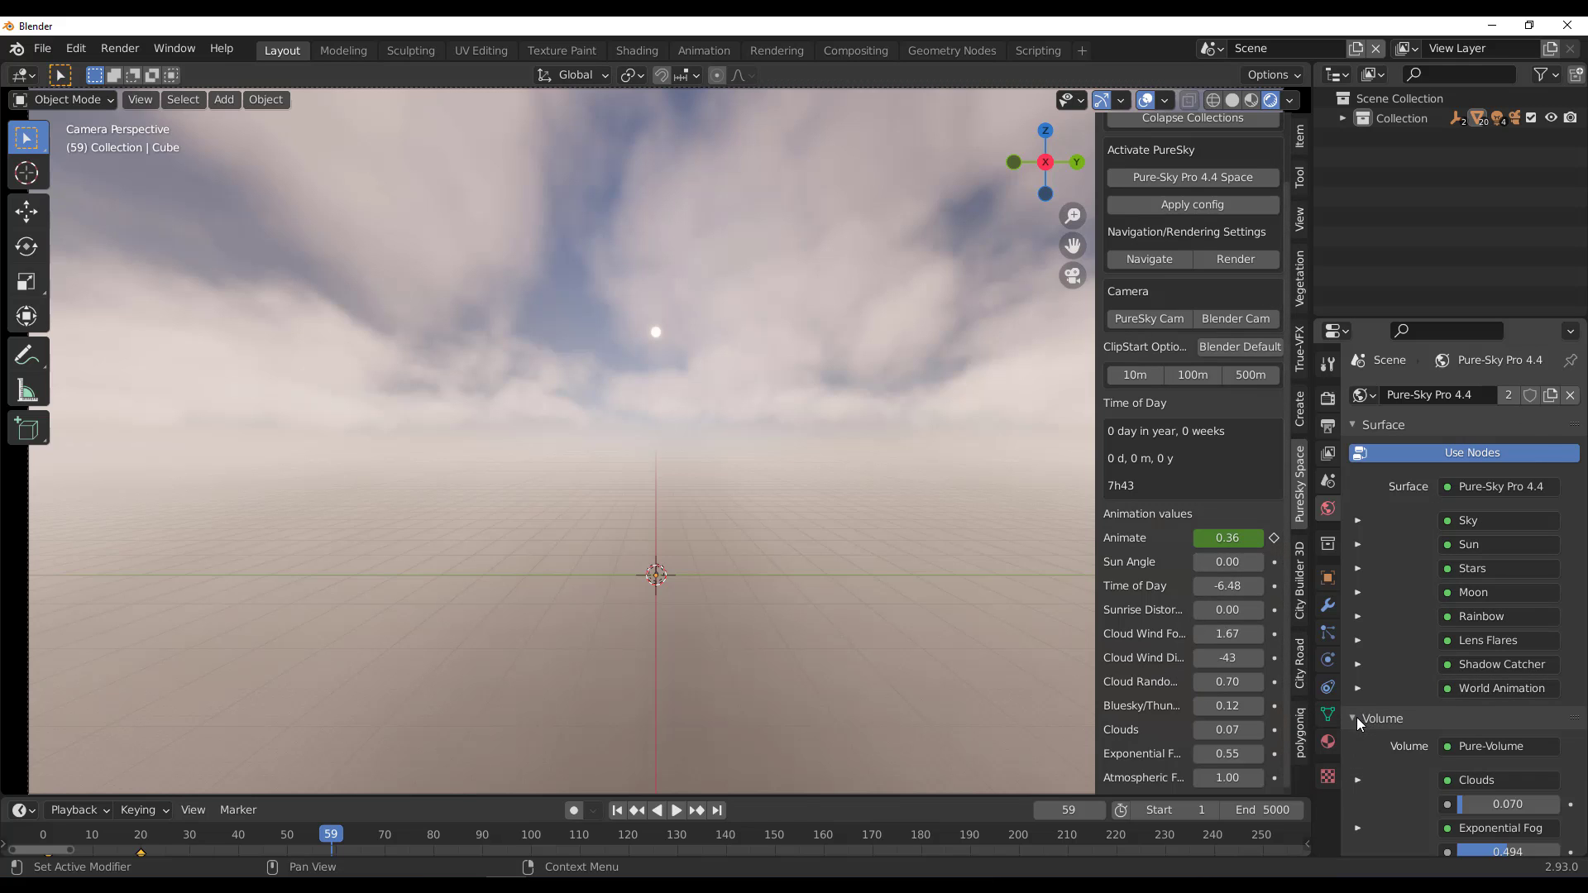
scroll(1437, 682, down, 3)
drag(1487, 702, 1506, 701)
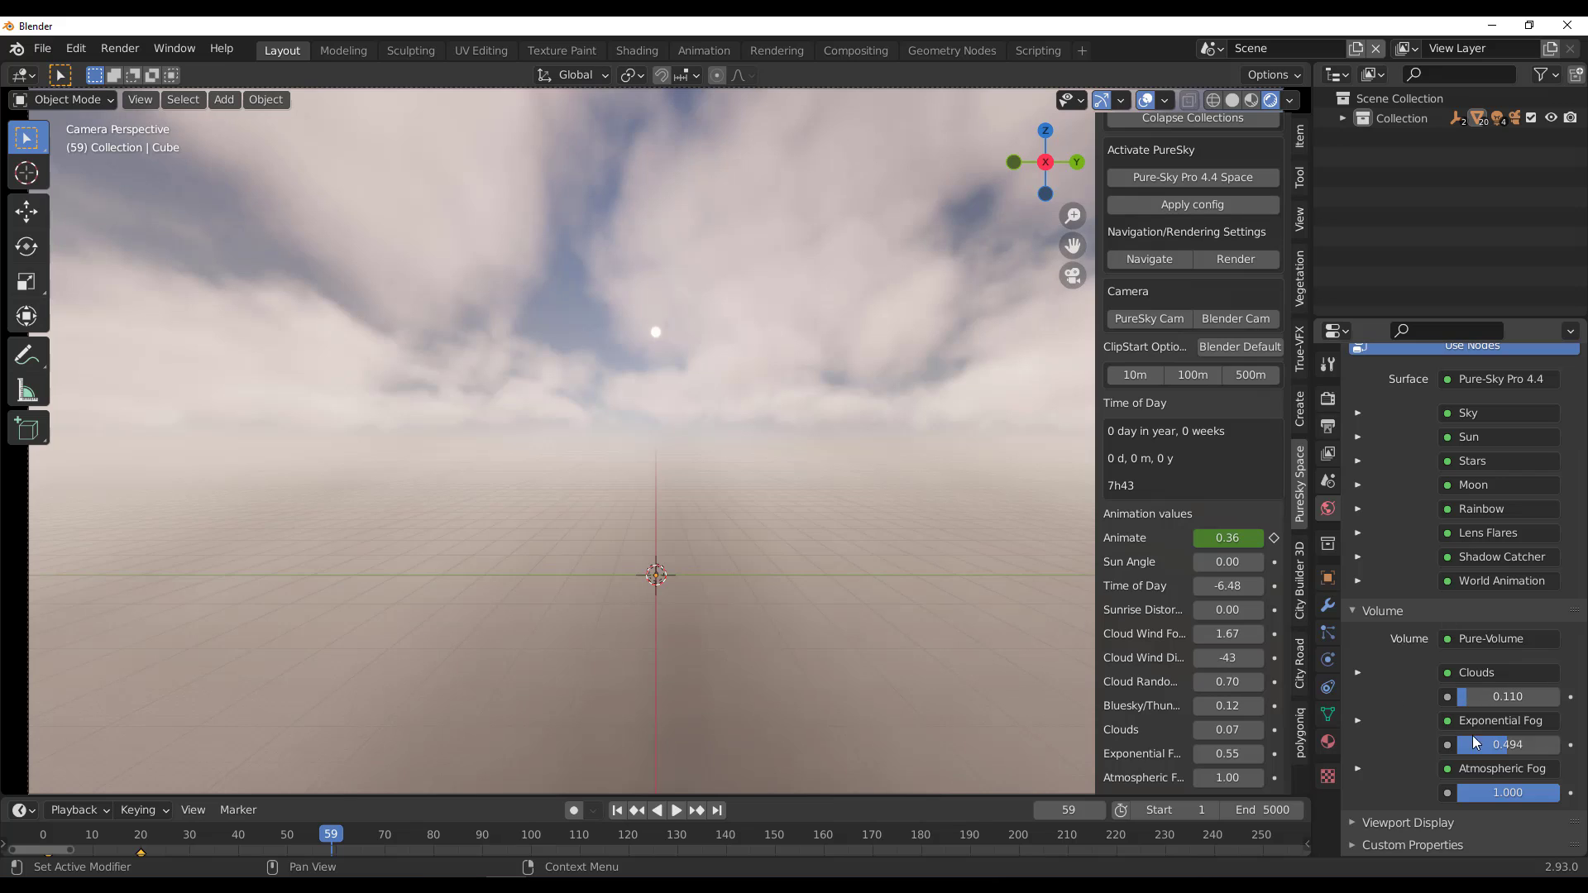
Step: Set the Exponential Fog density to 13.600 in the world's volume settings and collapse the fog parameters
click(1357, 720)
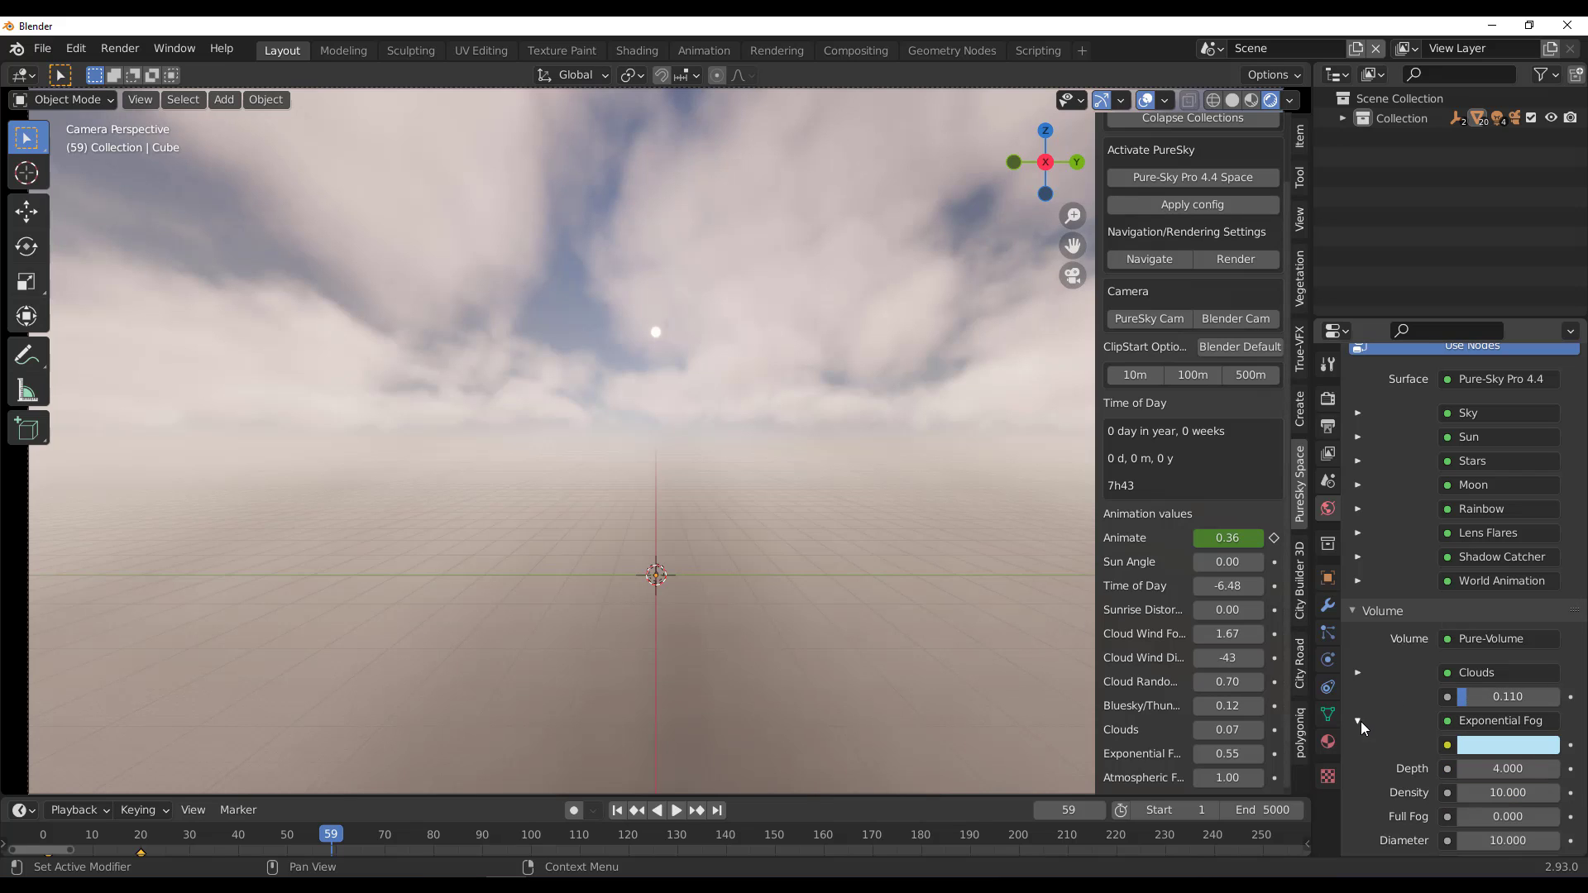
scroll(1364, 720, down, 2)
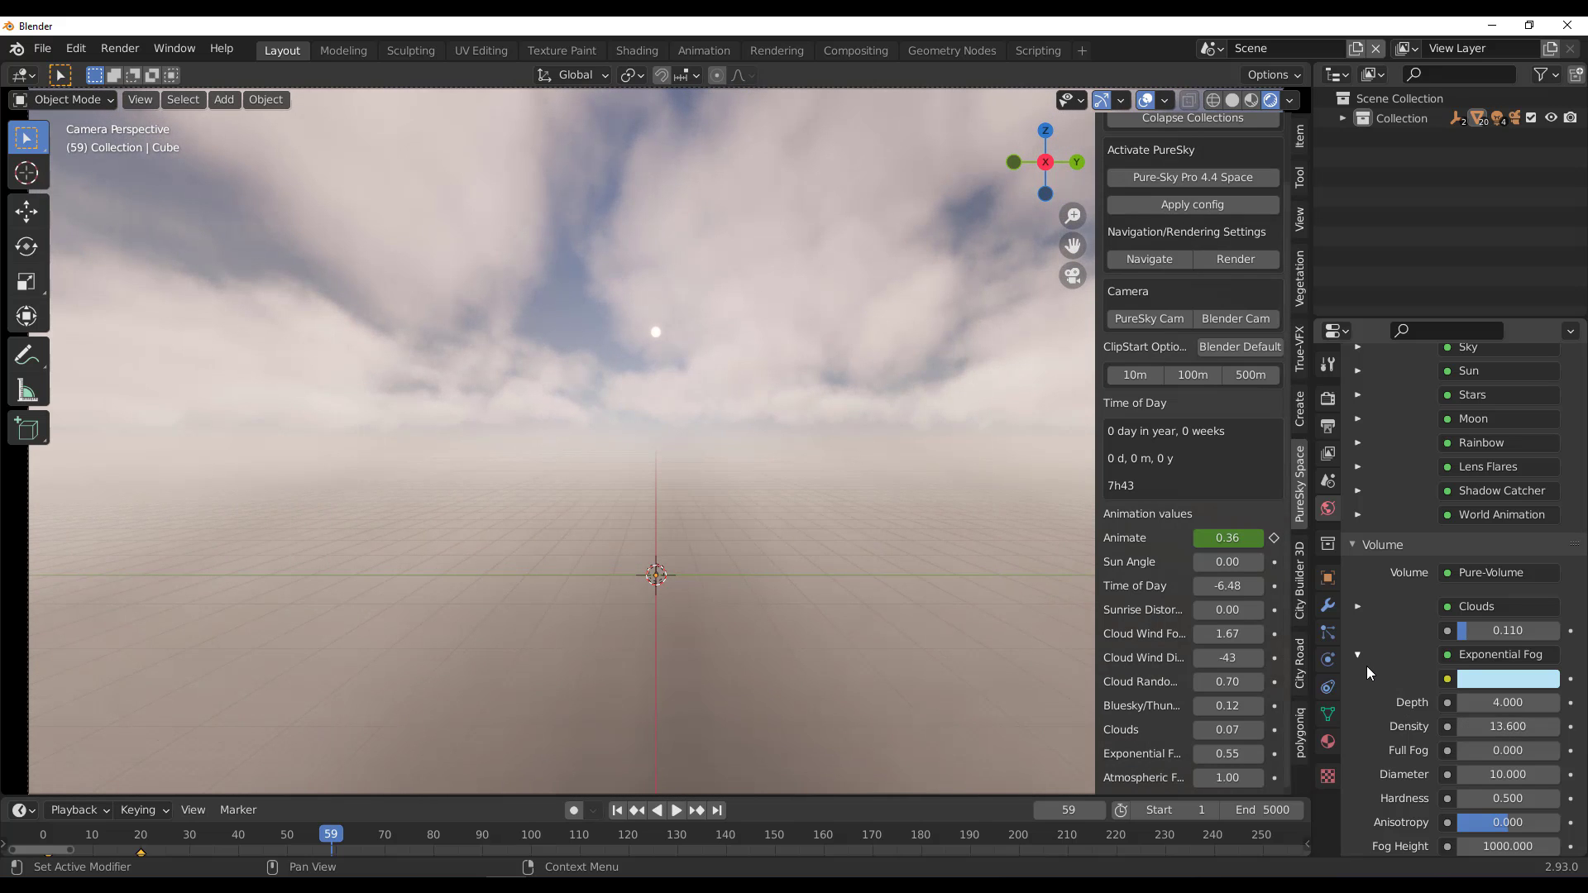
click(1357, 654)
scroll(1358, 637, up, 1)
click(1357, 618)
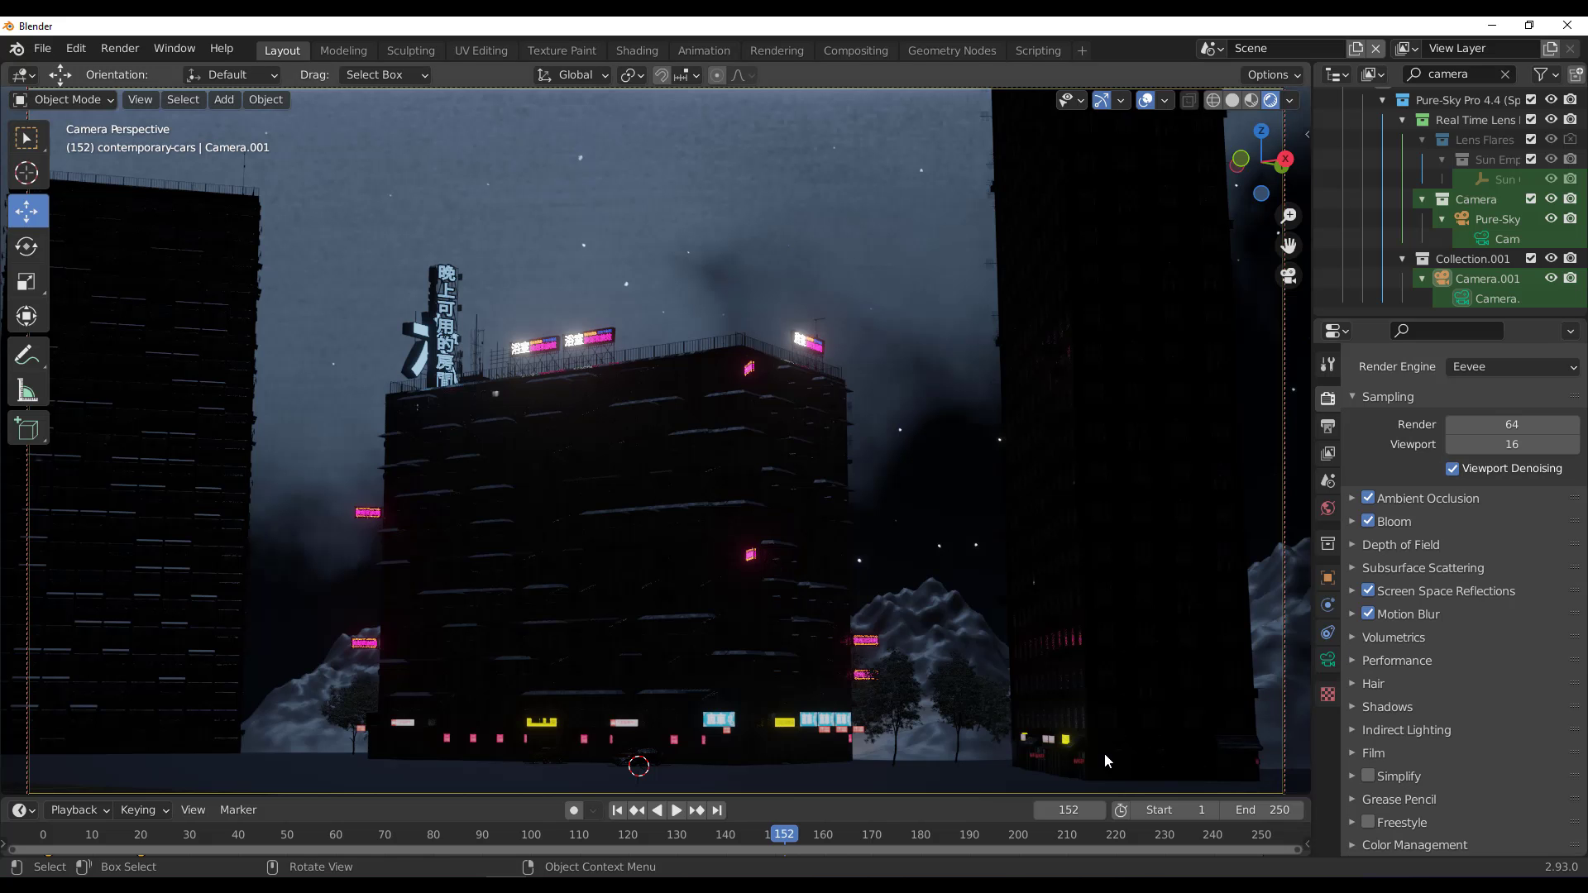
Step: Play the animation of the night city scene from frame 152
click(681, 813)
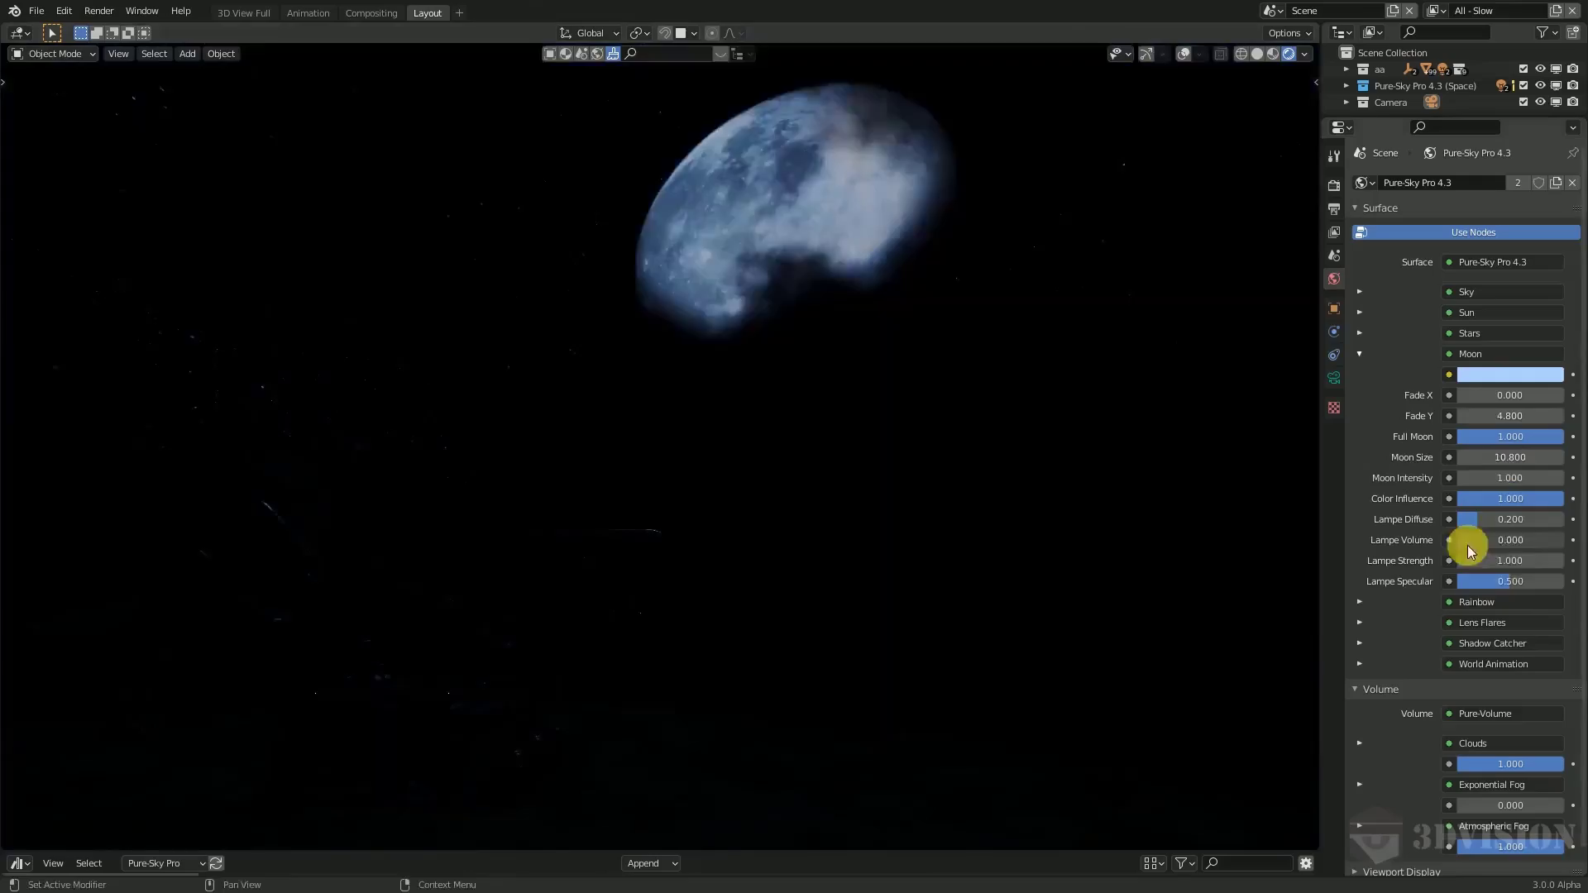
Step: Raise the moon's Lampe Volume to 2.000 in the cloudy night scene and collapse the Moon settings
drag(1469, 551, 1563, 551)
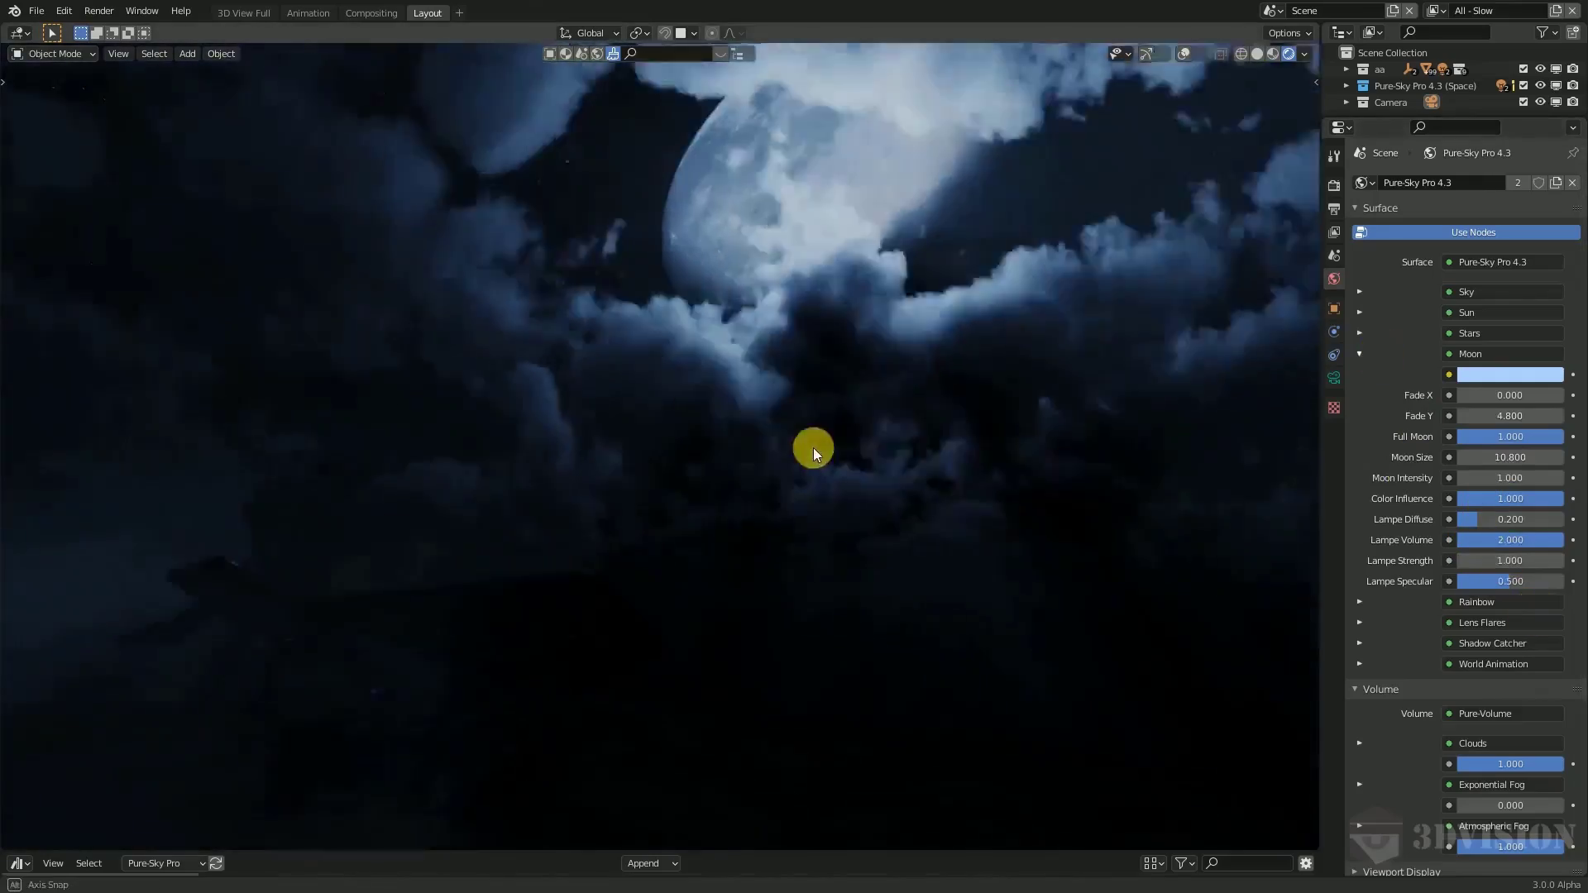
middle_drag(812, 449, 775, 511)
click(1359, 353)
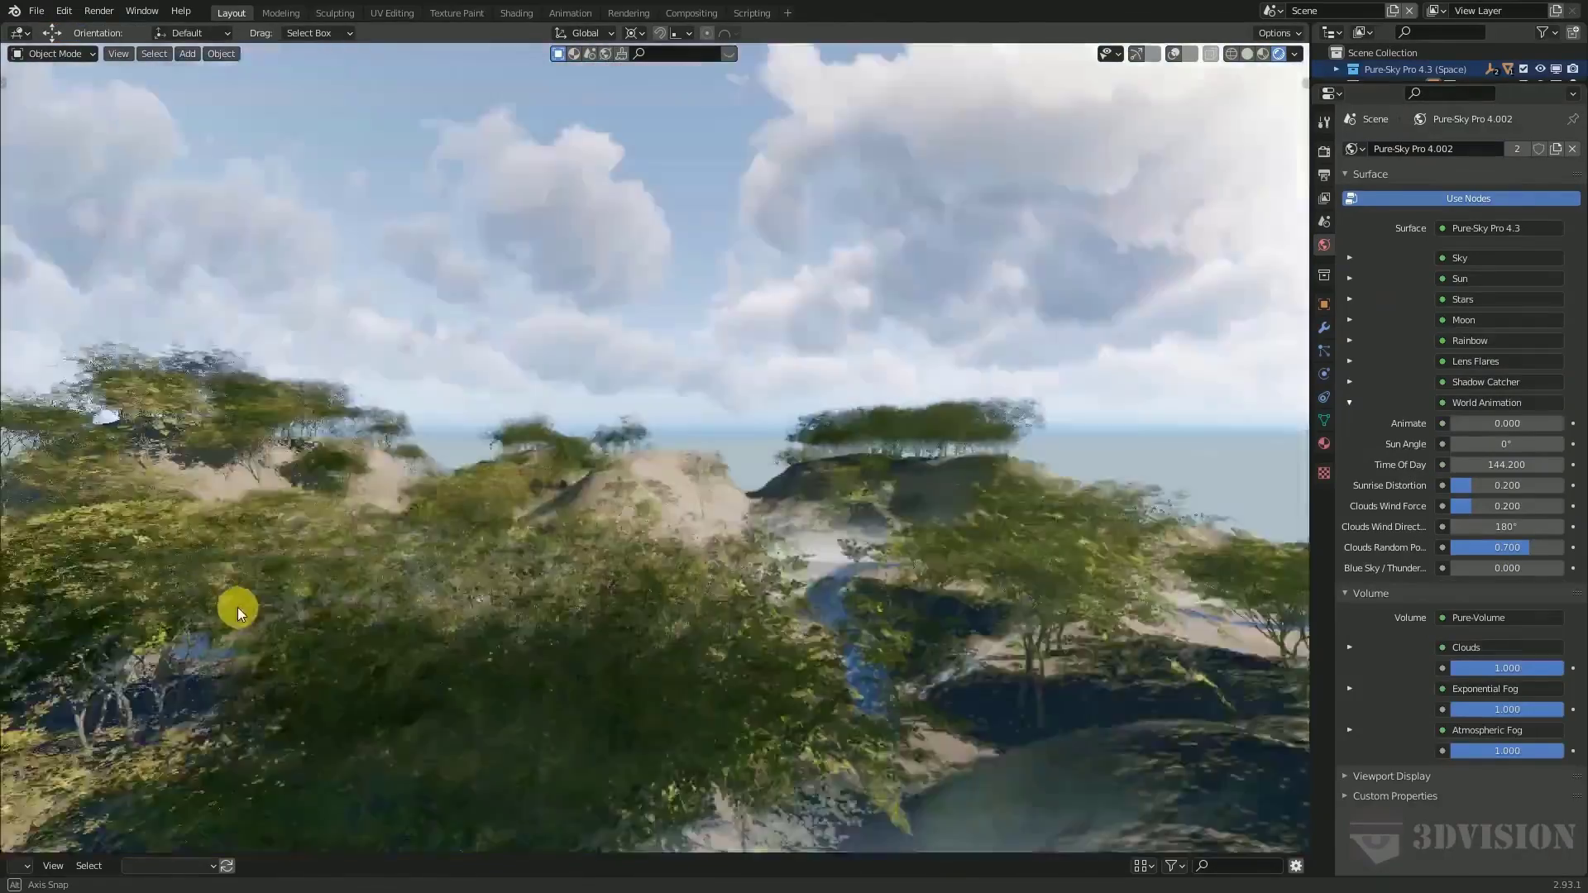
Step: Sweep the landscape sky's Time of Day through 173.300 and 166.000 up to 436.900 to create a time-lapse
middle_drag(237, 607, 695, 562)
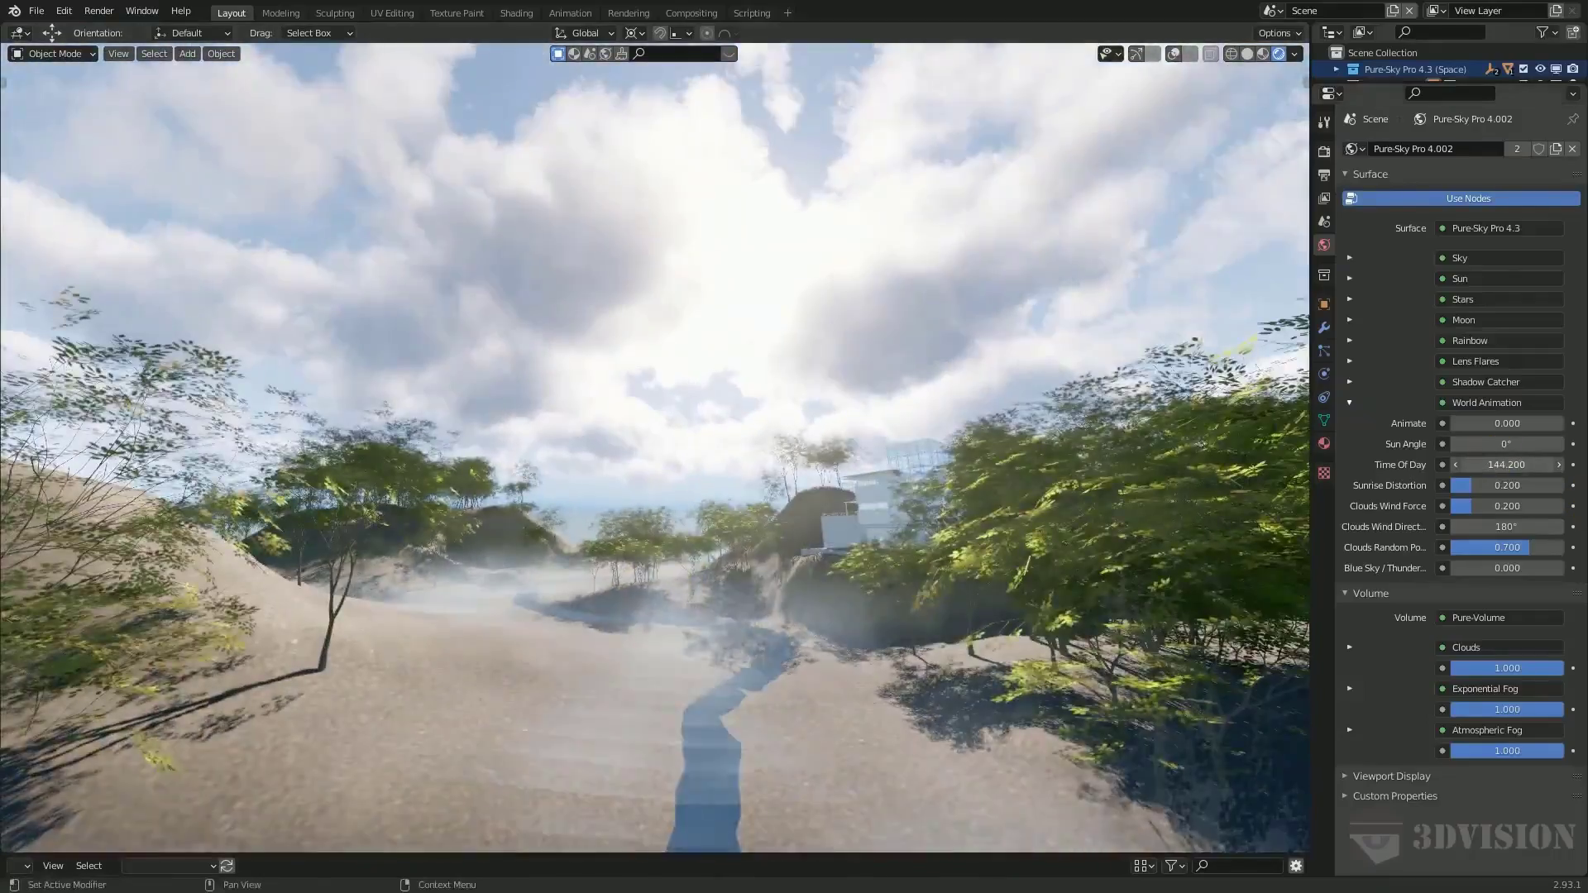
drag(1506, 464, 1554, 464)
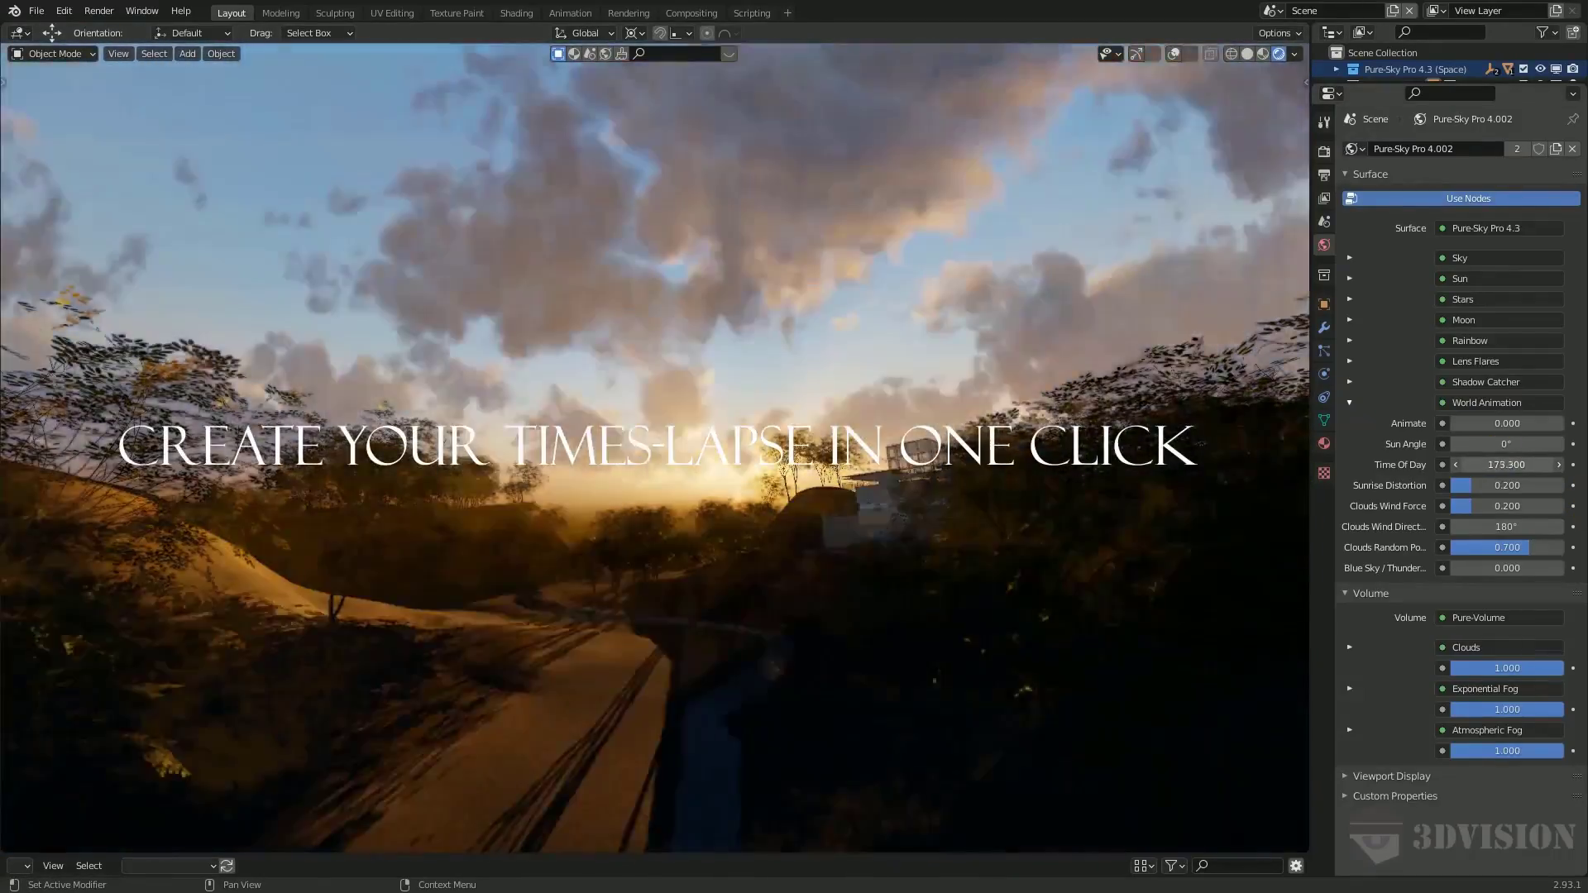
middle_drag(579, 539, 687, 534)
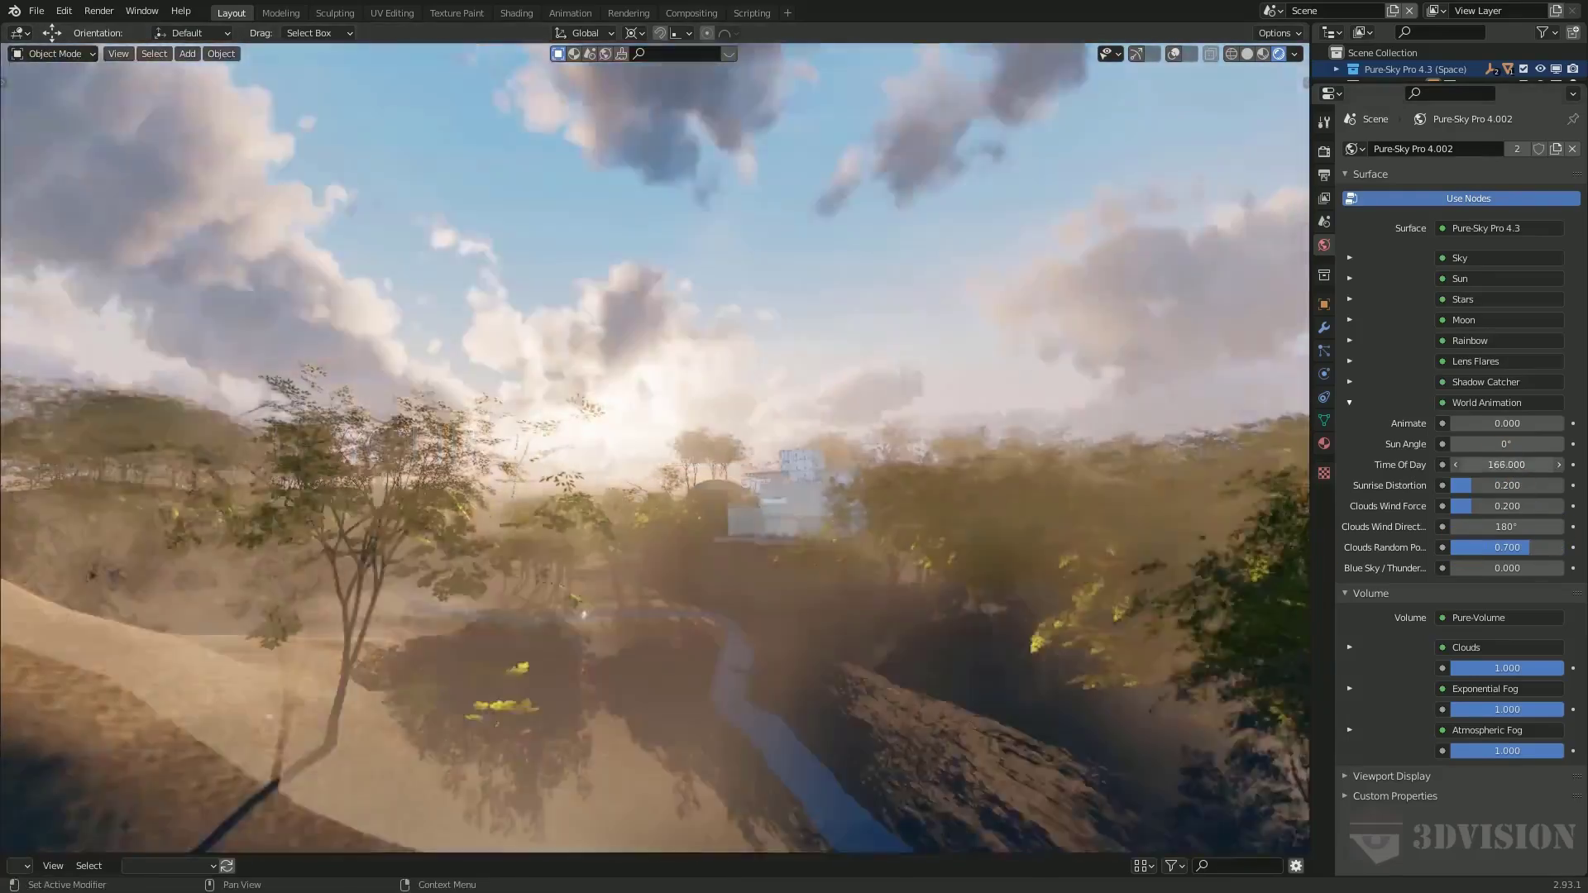
drag(1506, 464, 1586, 464)
middle_drag(794, 562, 1294, 524)
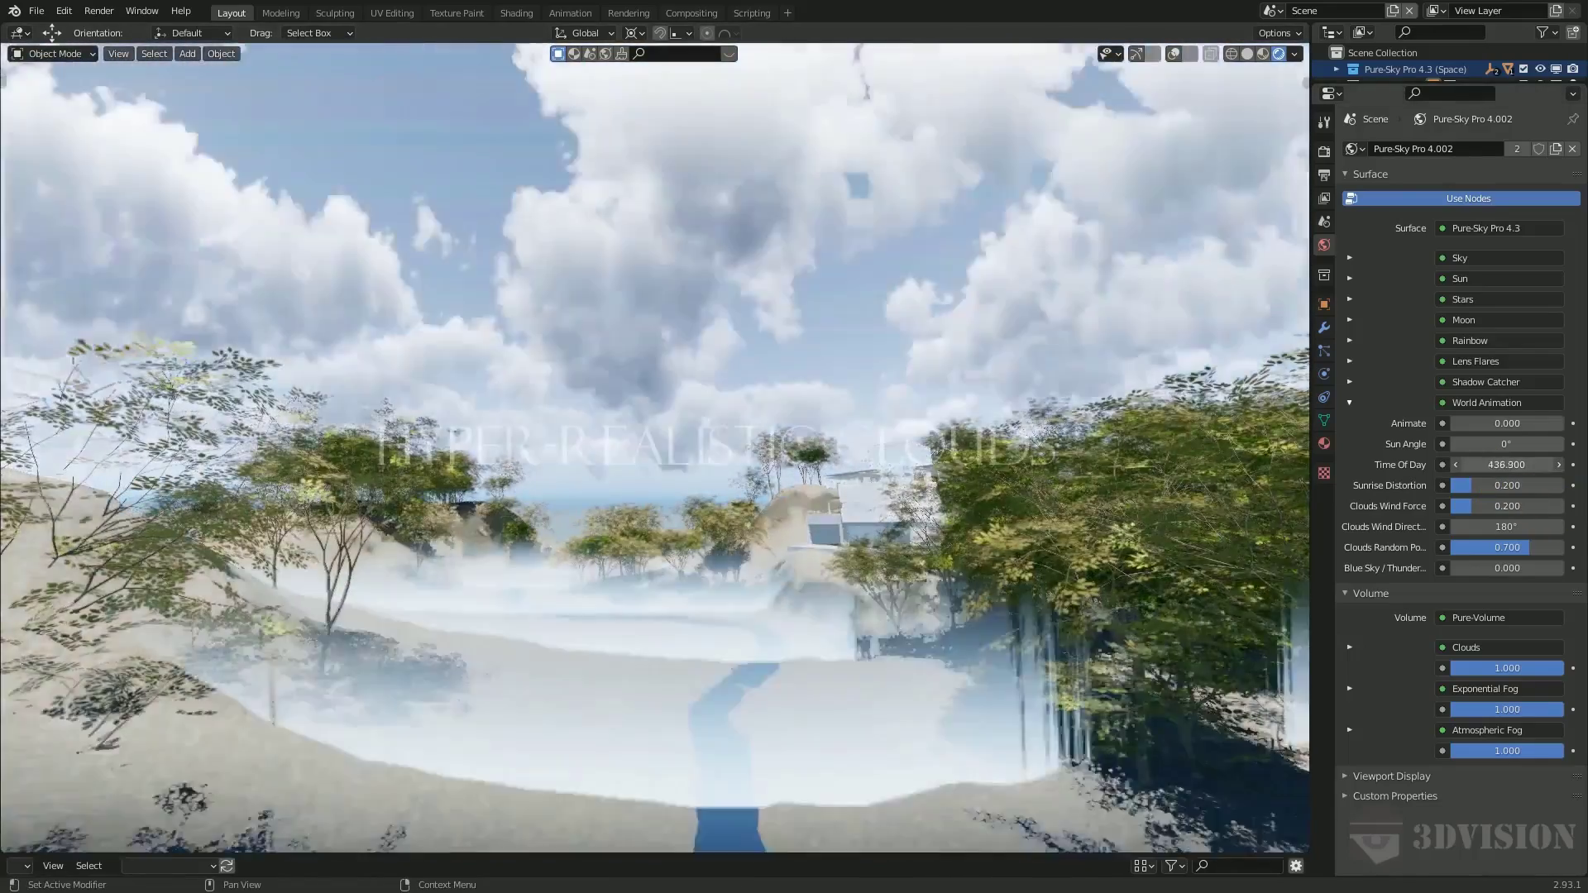